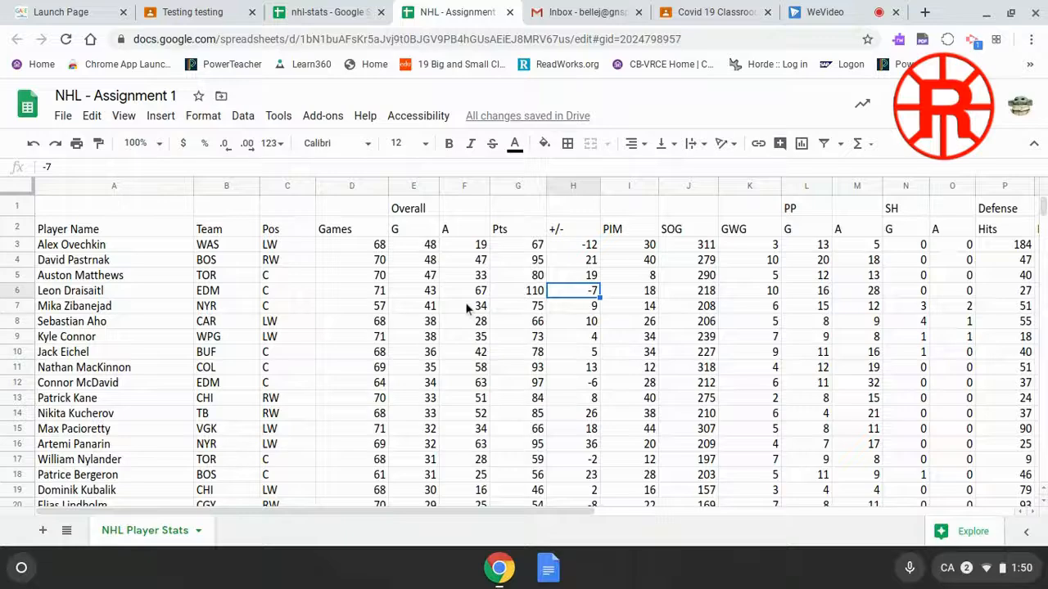
# Examine the full list of player statistics from the first row to the last player and back
pyautogui.scroll(-20, 466, 307)
pyautogui.scroll(-20, 460, 405)
pyautogui.scroll(-20, 524, 348)
pyautogui.scroll(-20, 523, 348)
pyautogui.scroll(-19, 524, 348)
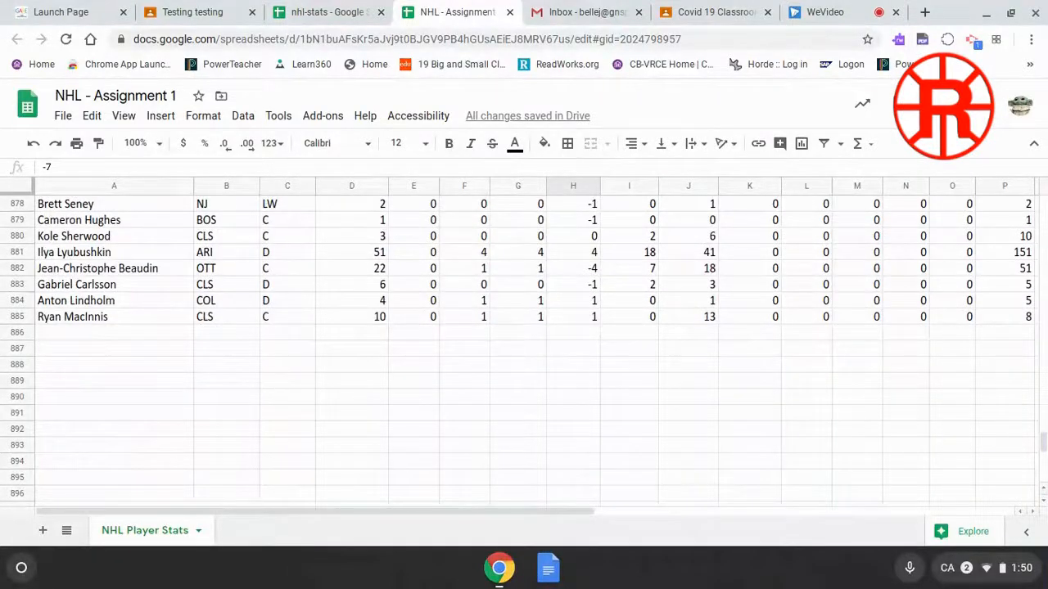
pyautogui.scroll(20, 524, 348)
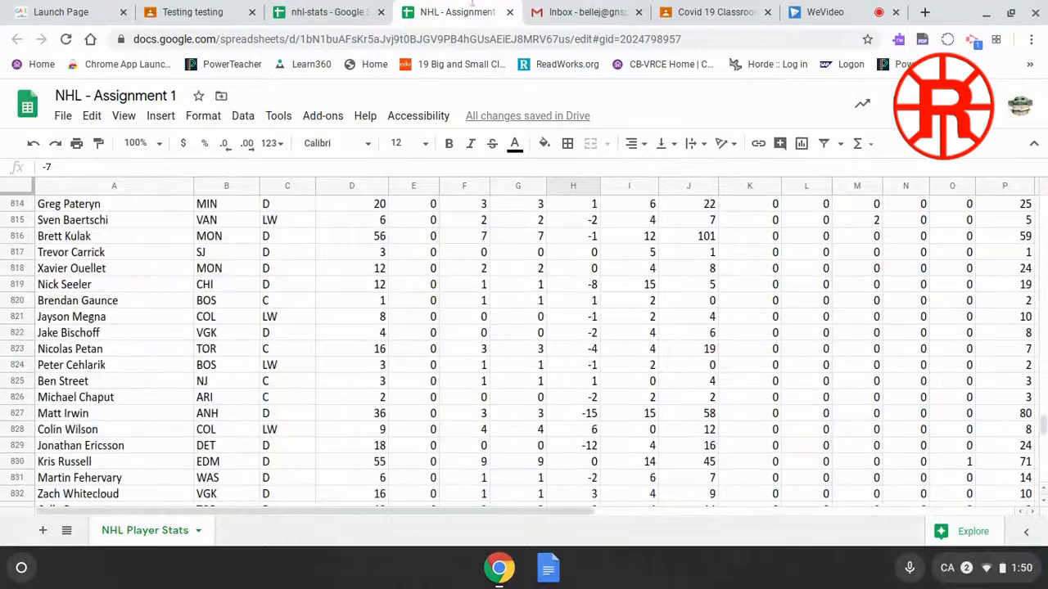
pyautogui.scroll(20, 433, 406)
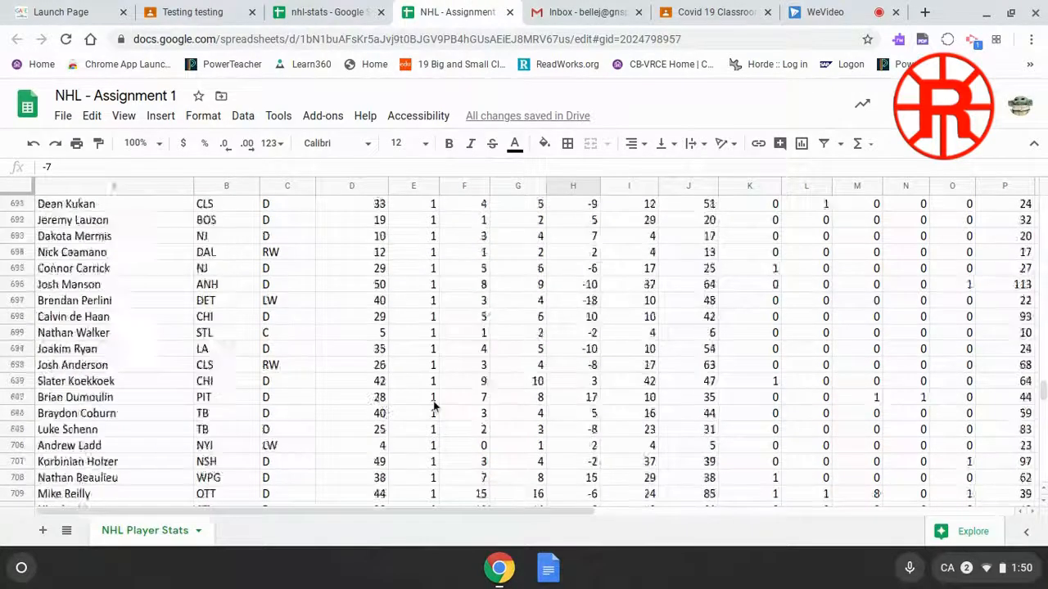
pyautogui.scroll(20, 433, 405)
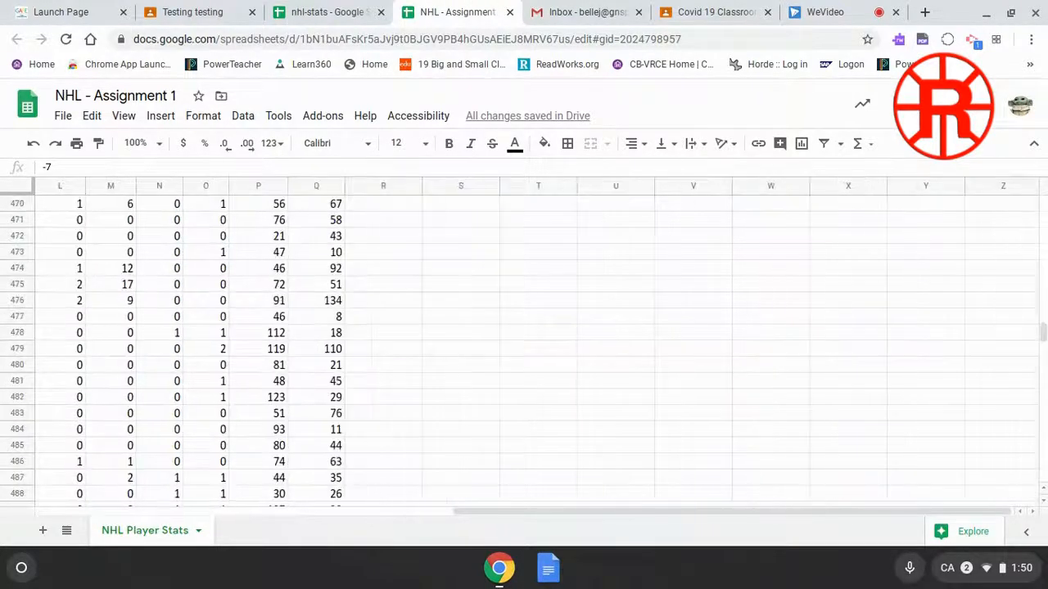
pyautogui.scroll(20, 434, 405)
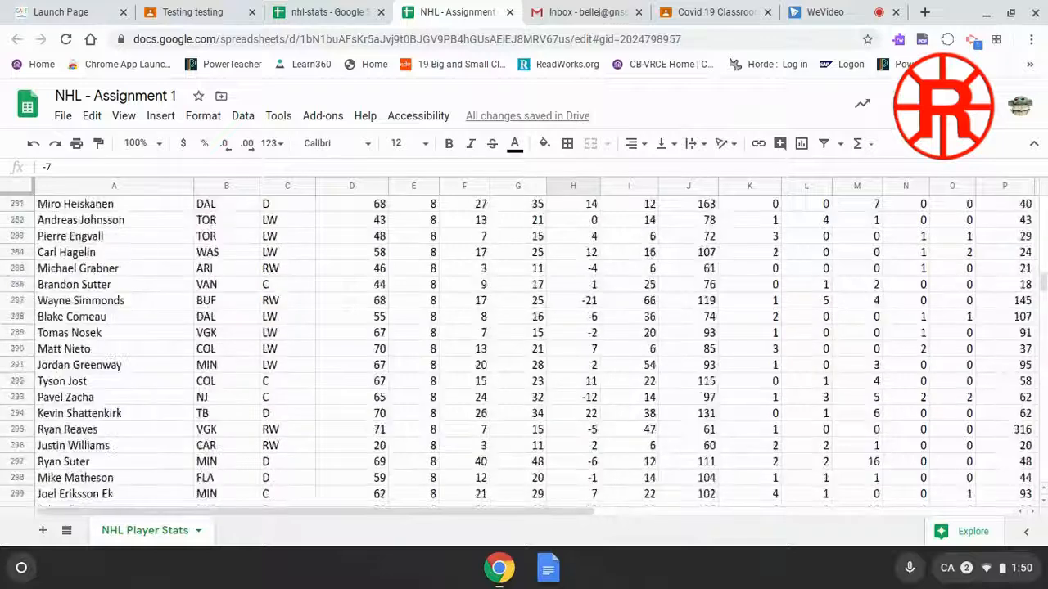
pyautogui.scroll(20, 299, 315)
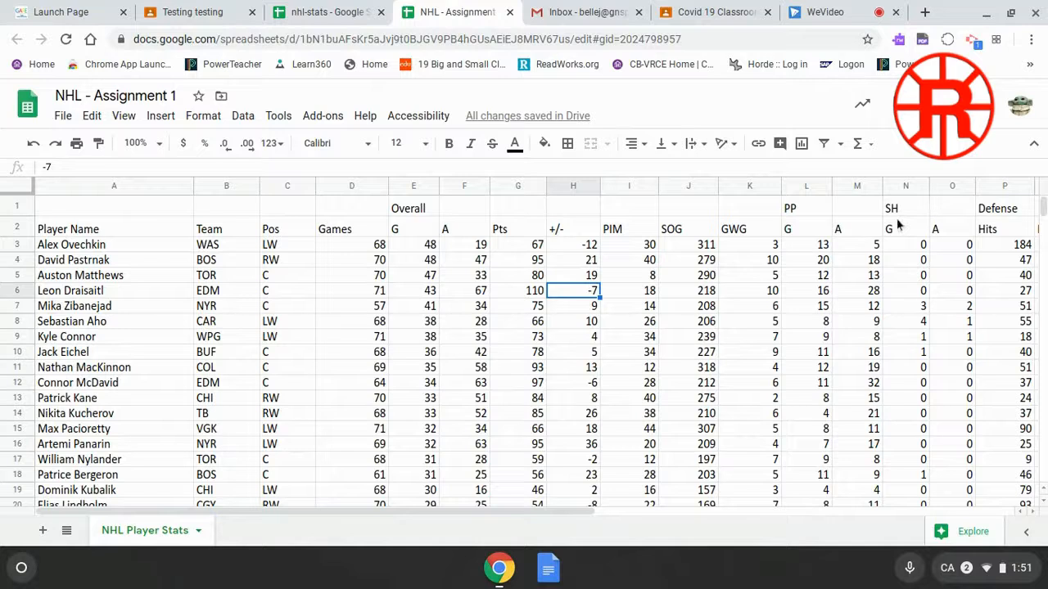
# Delete columns L through O, which hold the PP and SH goals and assists
pyautogui.click(804, 187)
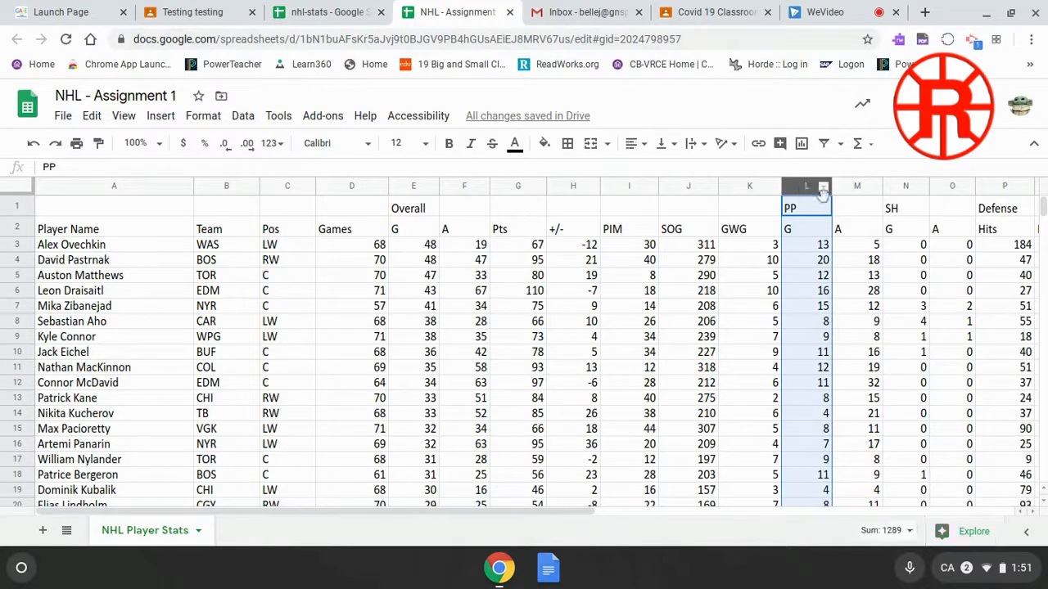
pyautogui.keyDown('shift'); pyautogui.click(954, 188); pyautogui.keyUp('shift')
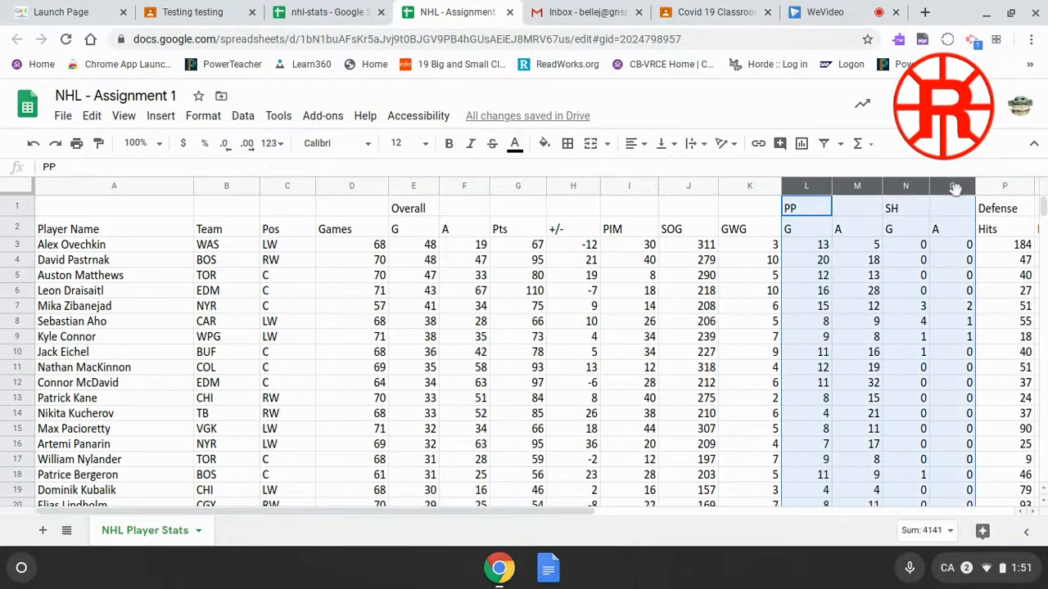
pyautogui.rightClick(854, 189)
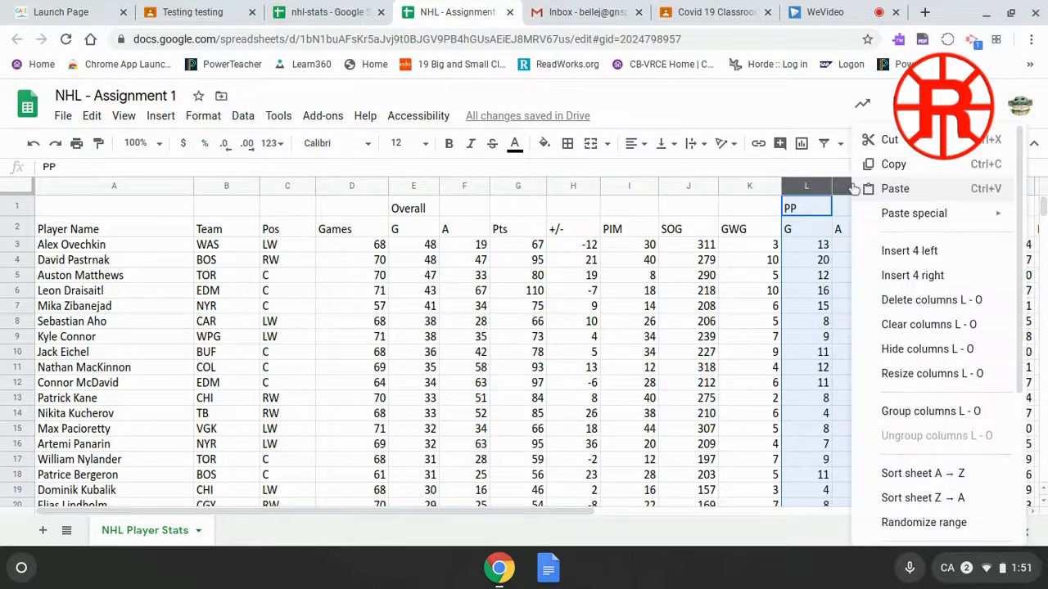
pyautogui.click(926, 300)
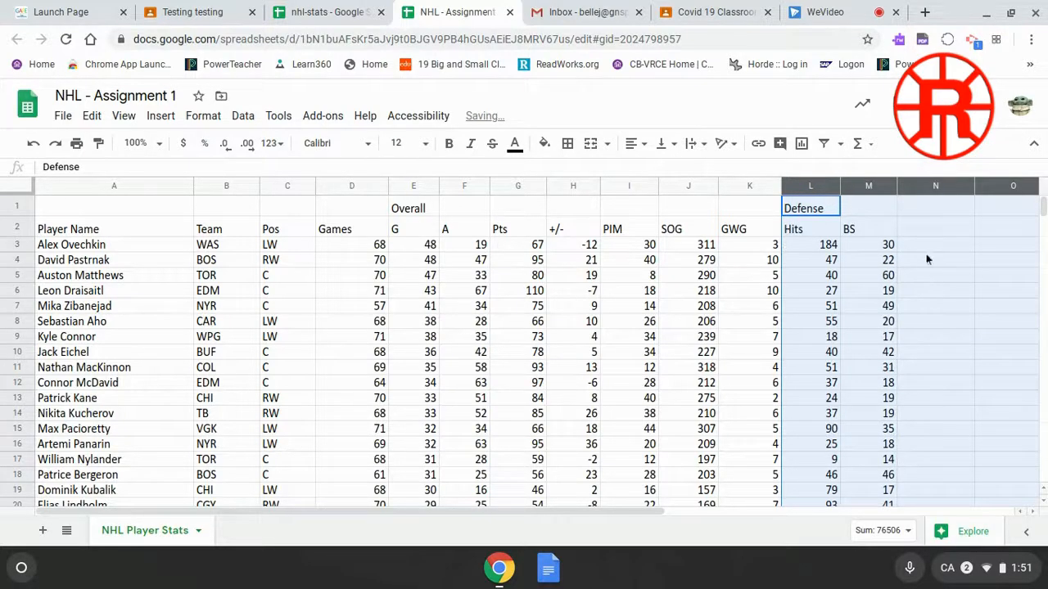
pyautogui.click(926, 246)
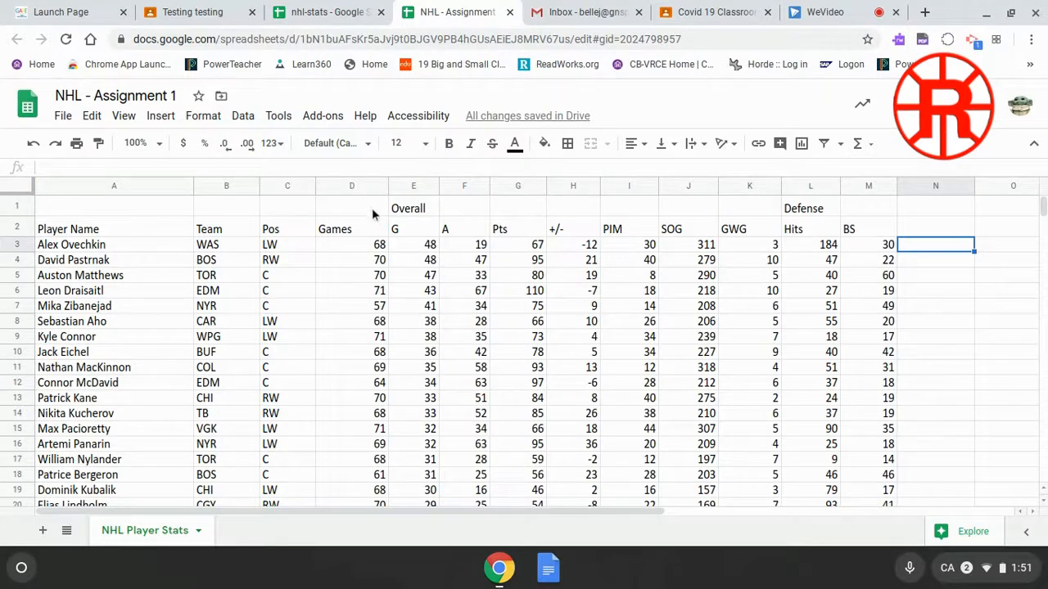
# Delete row 1, which holds the Overall and Defense group headings above the column names
pyautogui.click(15, 207)
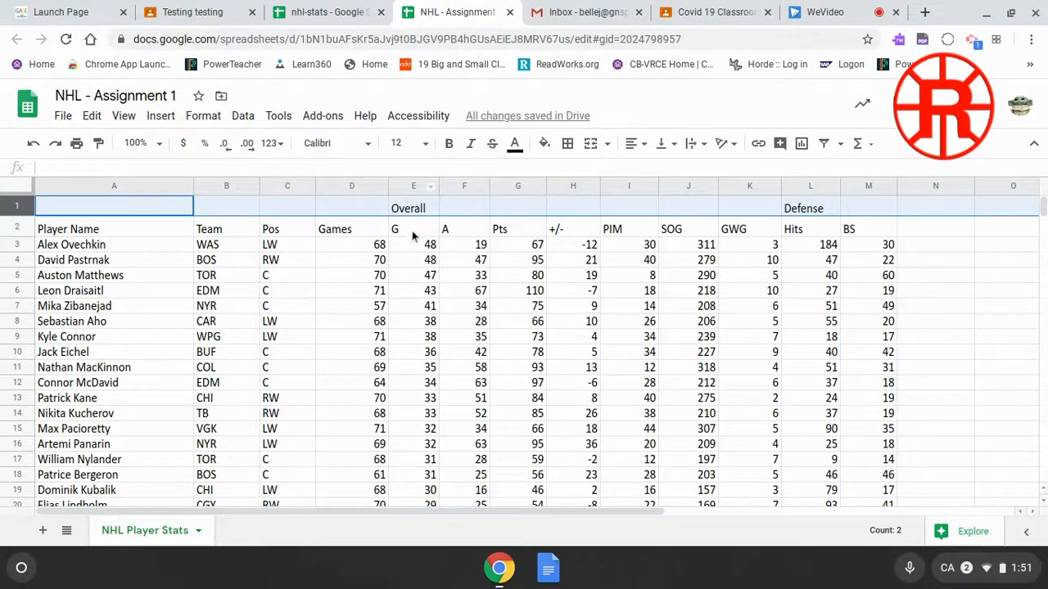
pyautogui.rightClick(16, 210)
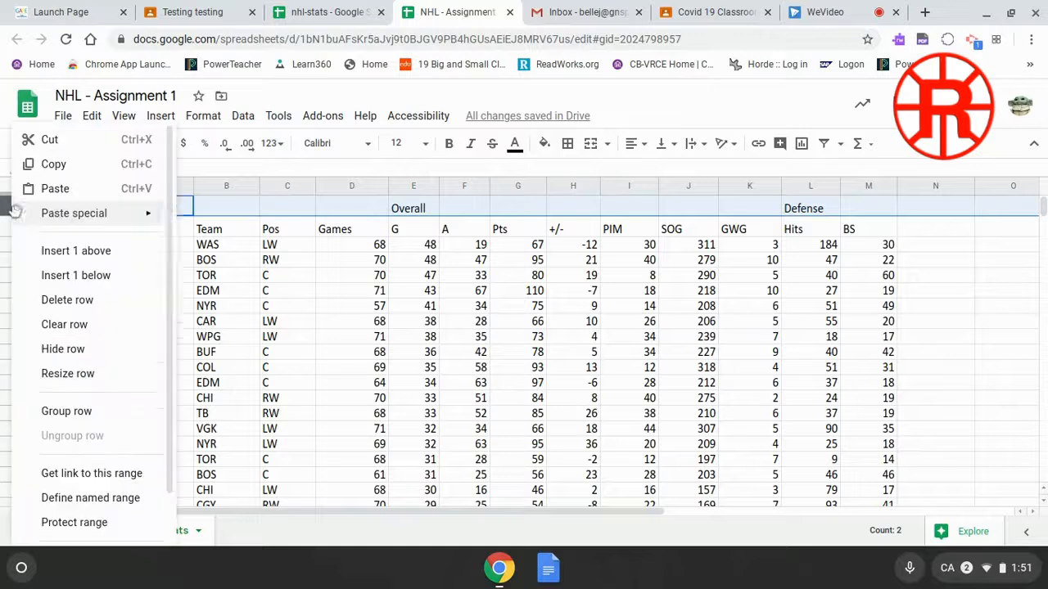
pyautogui.click(84, 302)
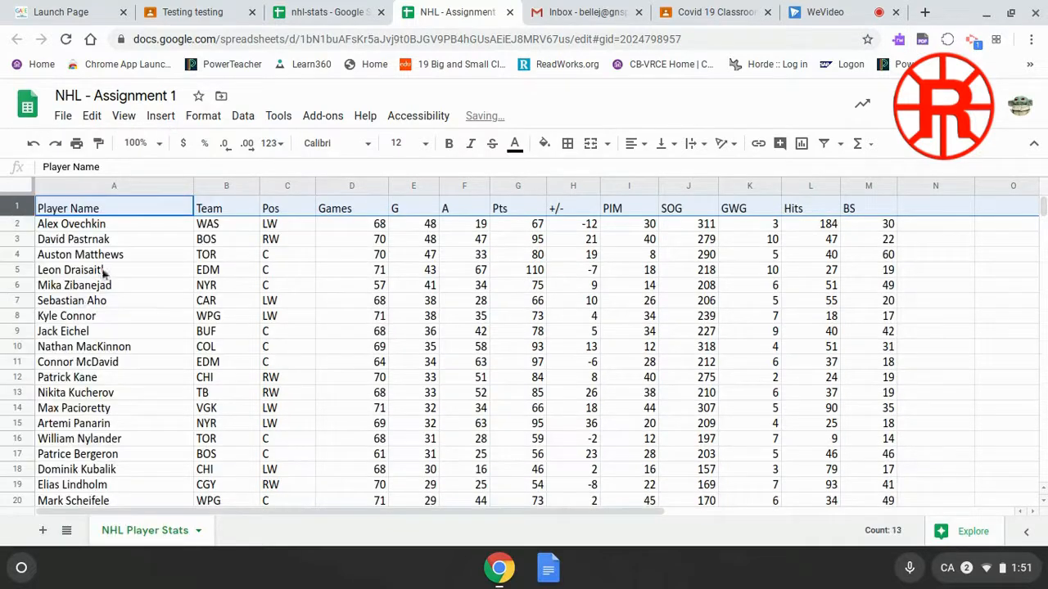
pyautogui.click(282, 271)
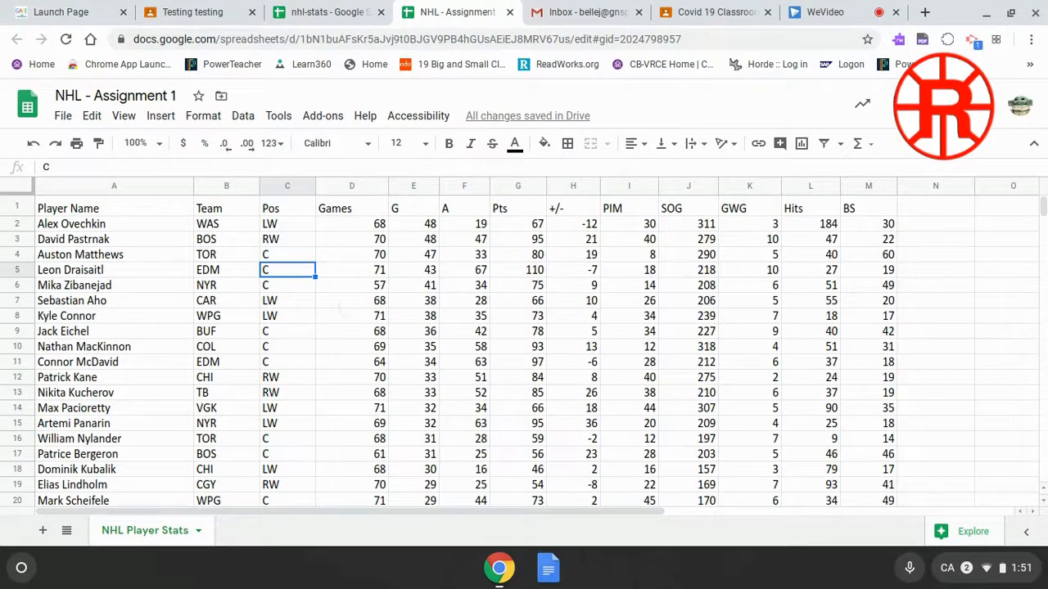
# Freeze the first row so the column headings stay in view
pyautogui.scroll(-9, 524, 352)
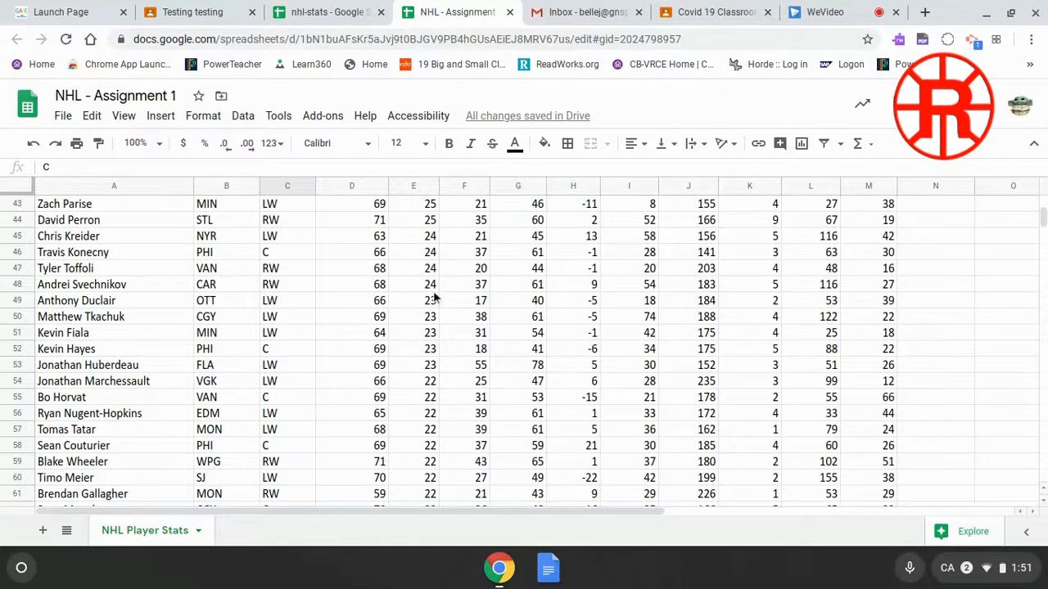
pyautogui.scroll(9, 437, 299)
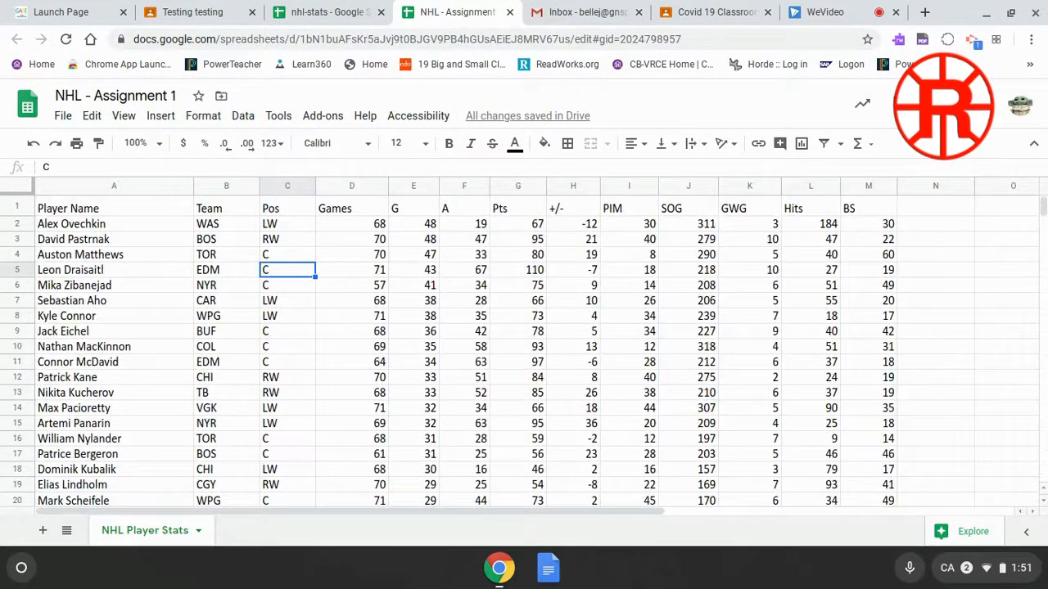
pyautogui.click(124, 117)
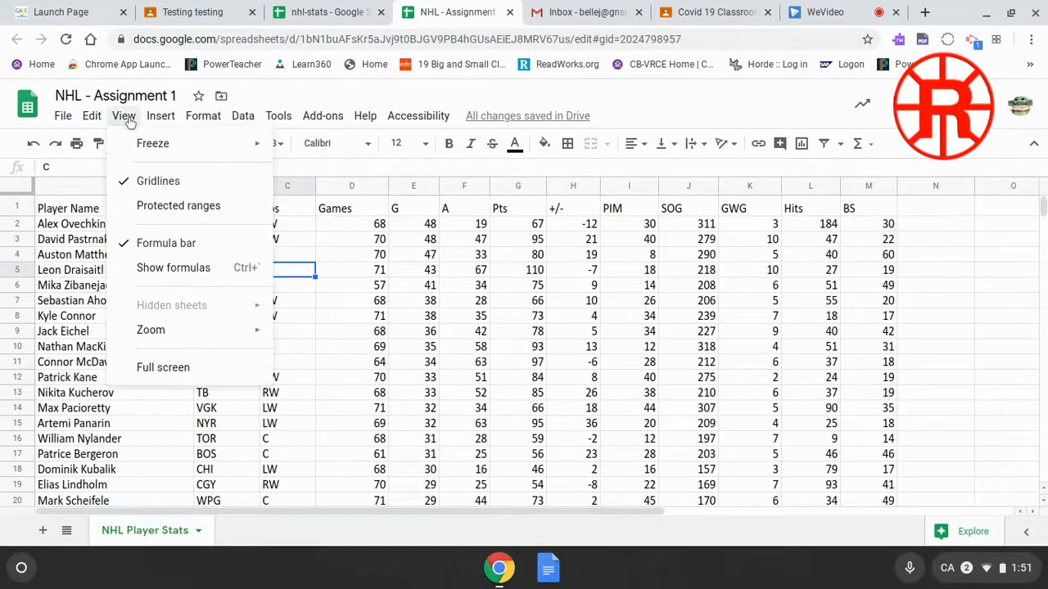
pyautogui.moveTo(166, 150)
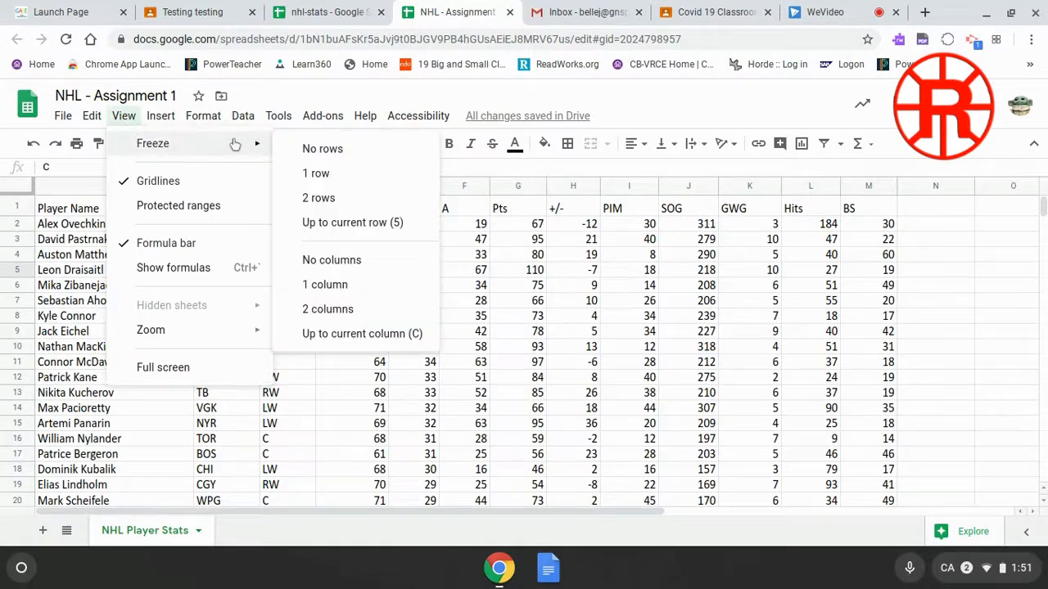
pyautogui.click(317, 175)
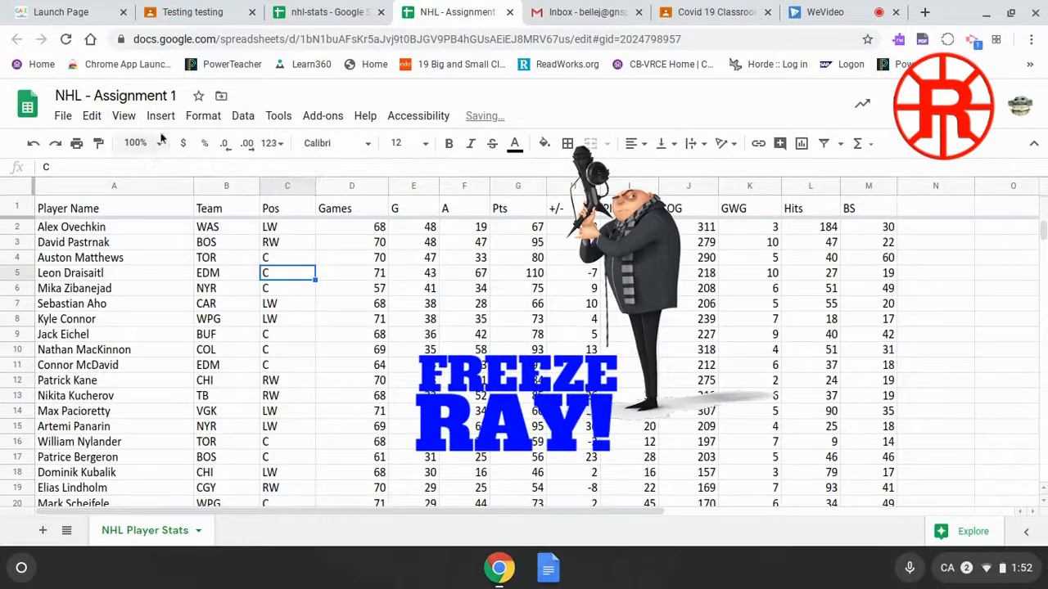
# Freeze the first two columns, Player Name and Team
pyautogui.click(127, 117)
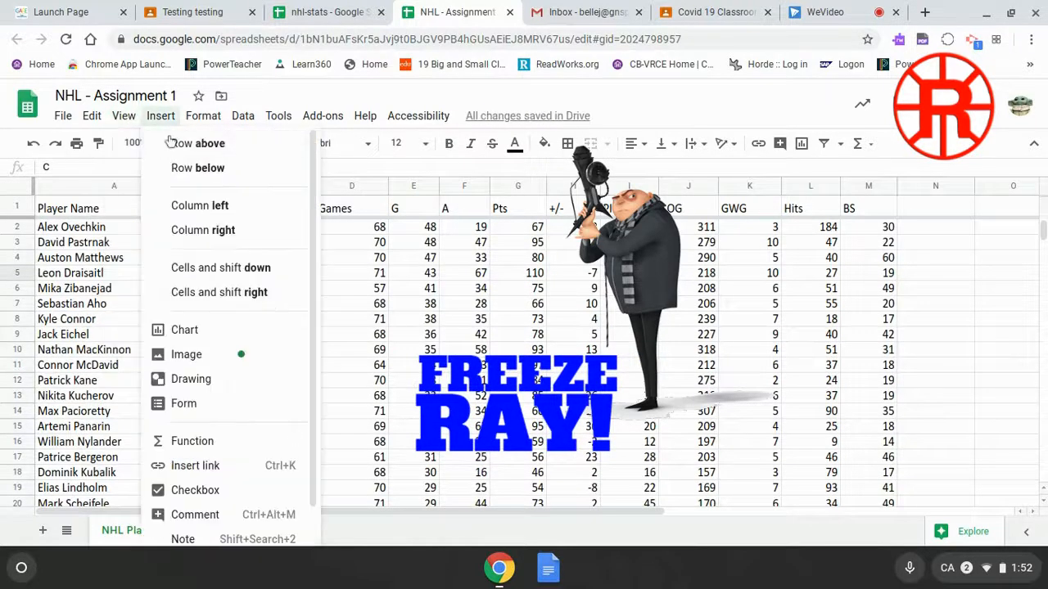
pyautogui.moveTo(197, 148)
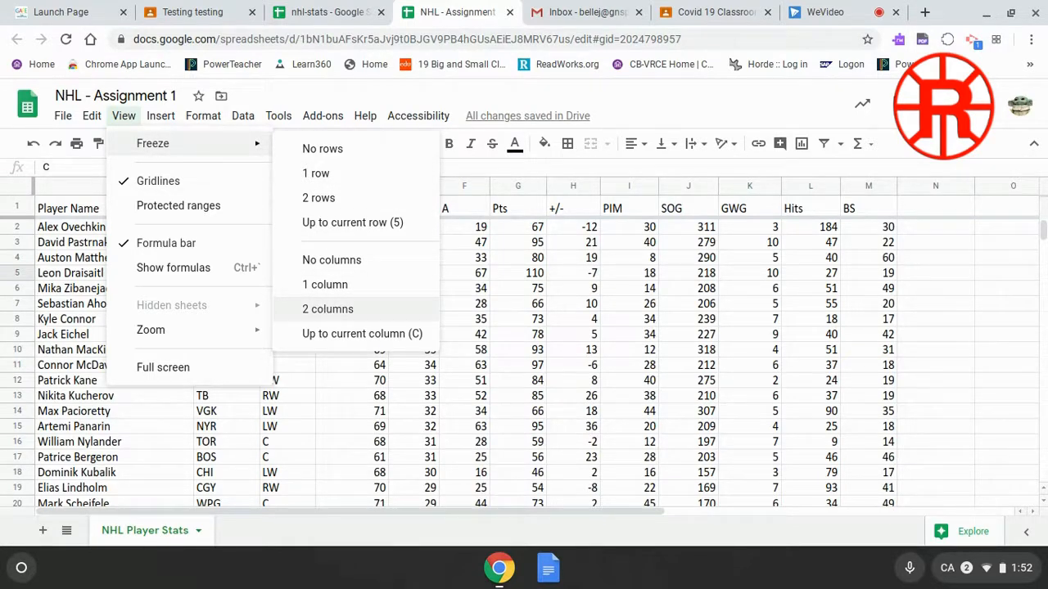
pyautogui.click(327, 316)
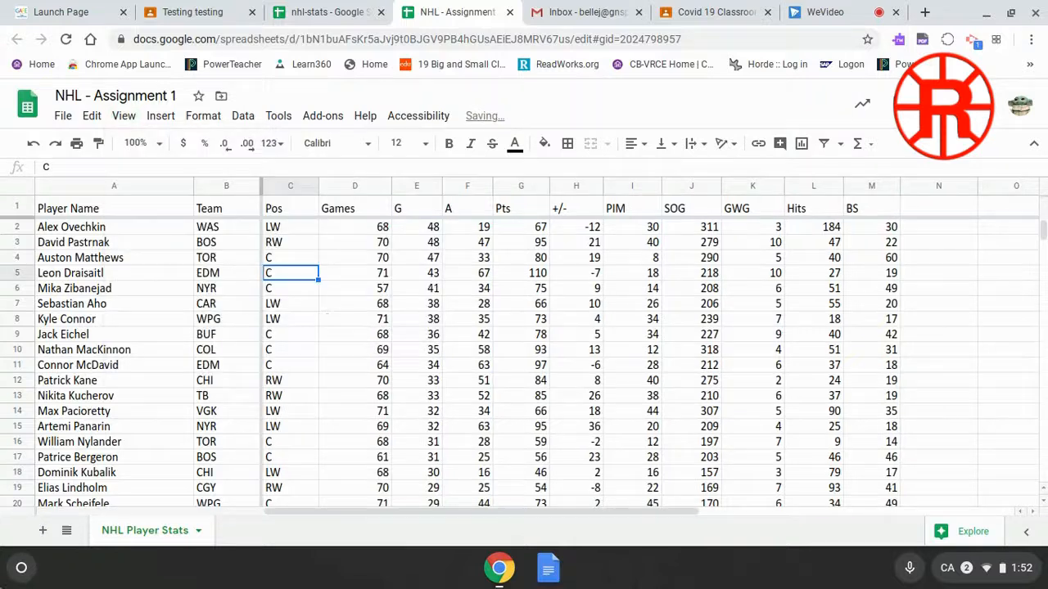
# Check the frozen heading row and frozen columns by looking through lower player rows and across to the BS column
pyautogui.scroll(-5, 272, 507)
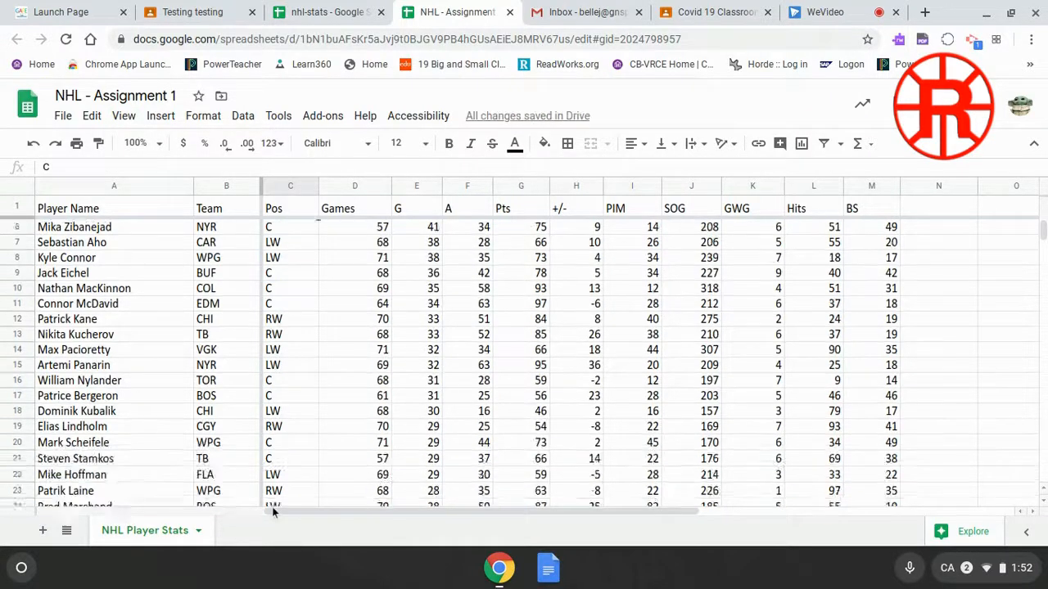
pyautogui.scroll(-2, 271, 507)
pyautogui.scroll(-3, 503, 329)
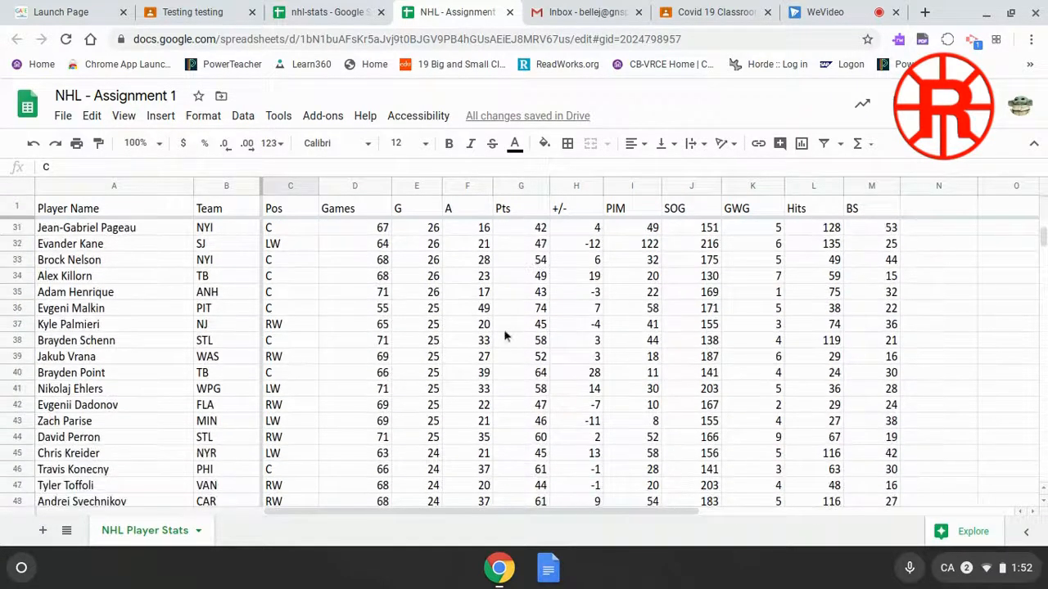
pyautogui.hscroll(6, 412, 341)
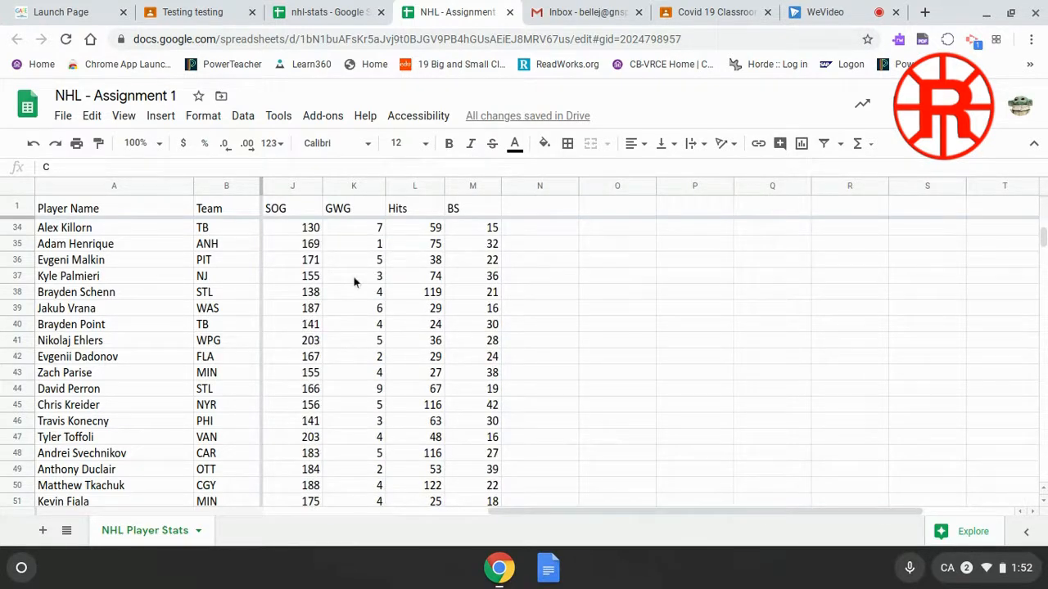
pyautogui.hscroll(-6, 353, 282)
pyautogui.scroll(10, 524, 360)
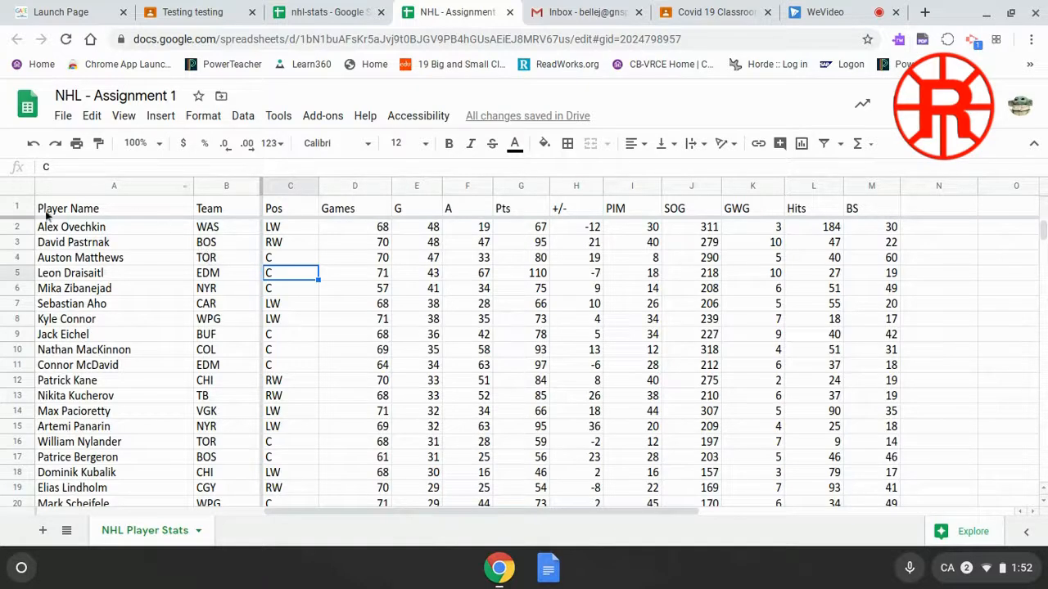
# Sort the whole sheet by Team from A to Z, treating the first row as a header row
pyautogui.click(16, 192)
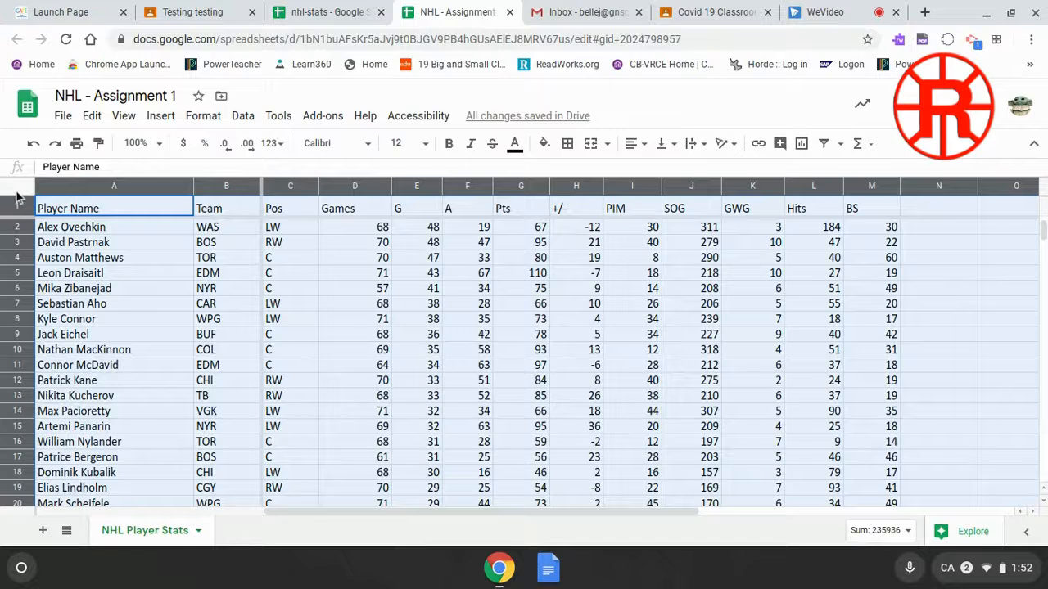
pyautogui.click(244, 117)
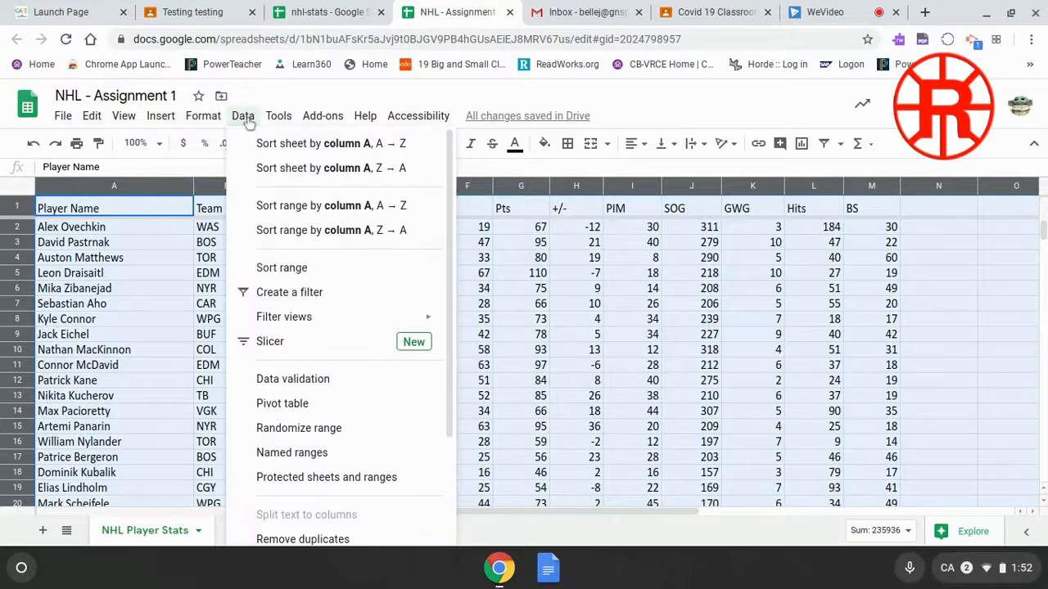
pyautogui.click(283, 267)
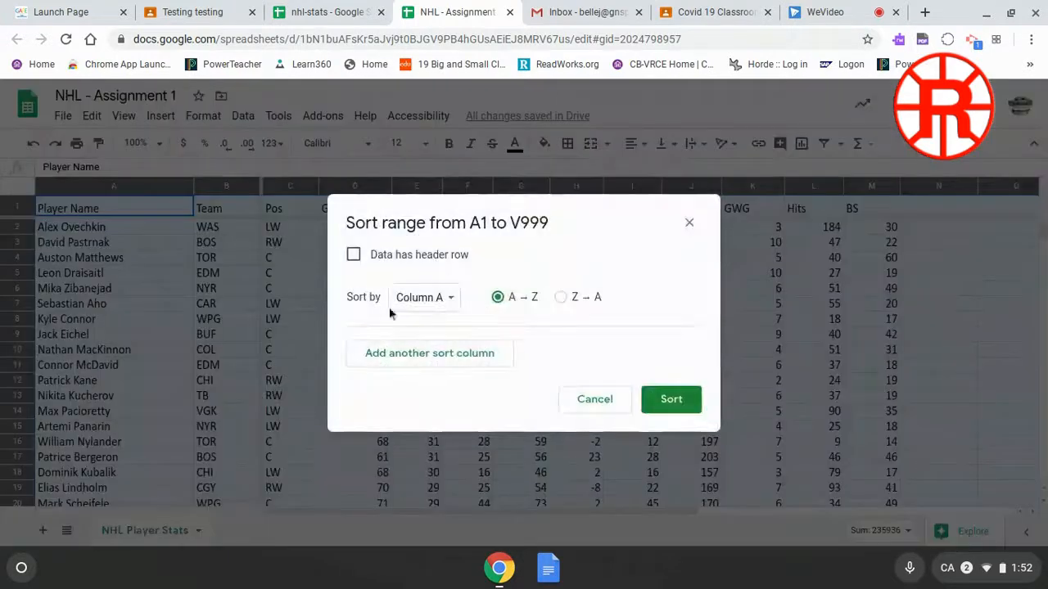
pyautogui.click(353, 255)
pyautogui.click(443, 306)
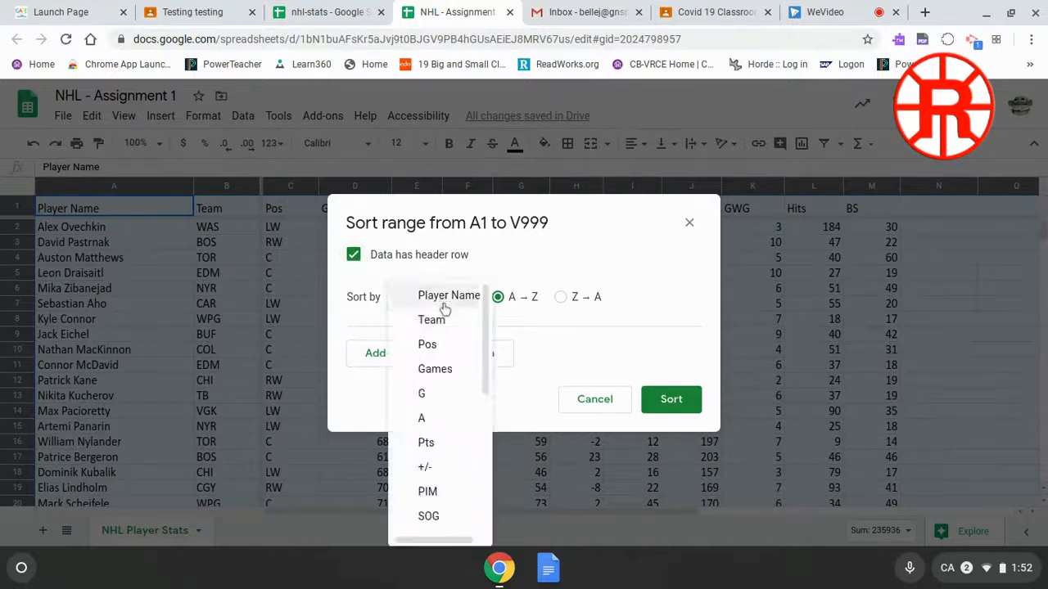
pyautogui.click(433, 319)
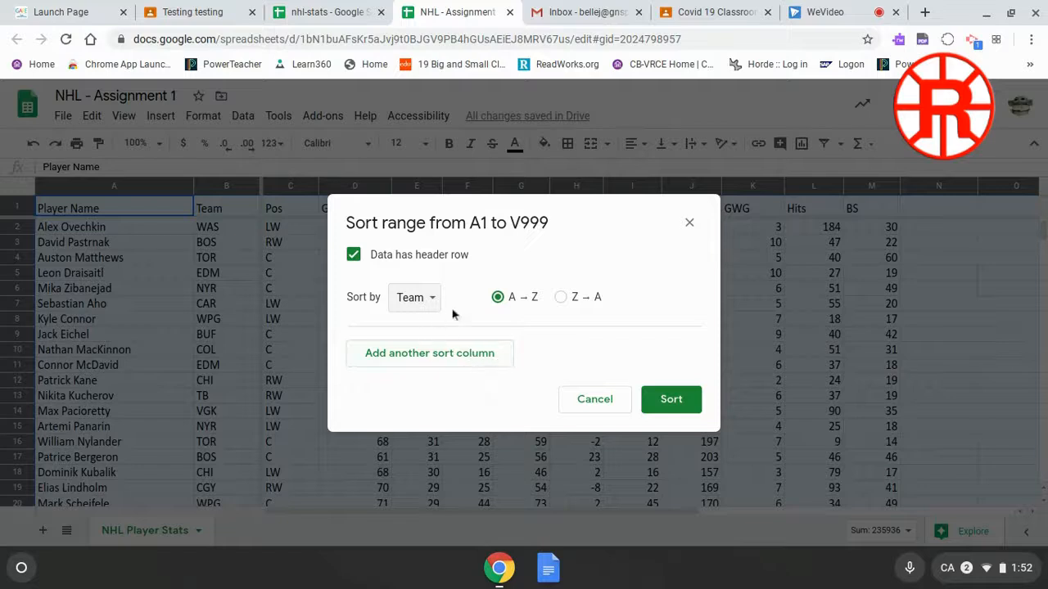
pyautogui.click(679, 401)
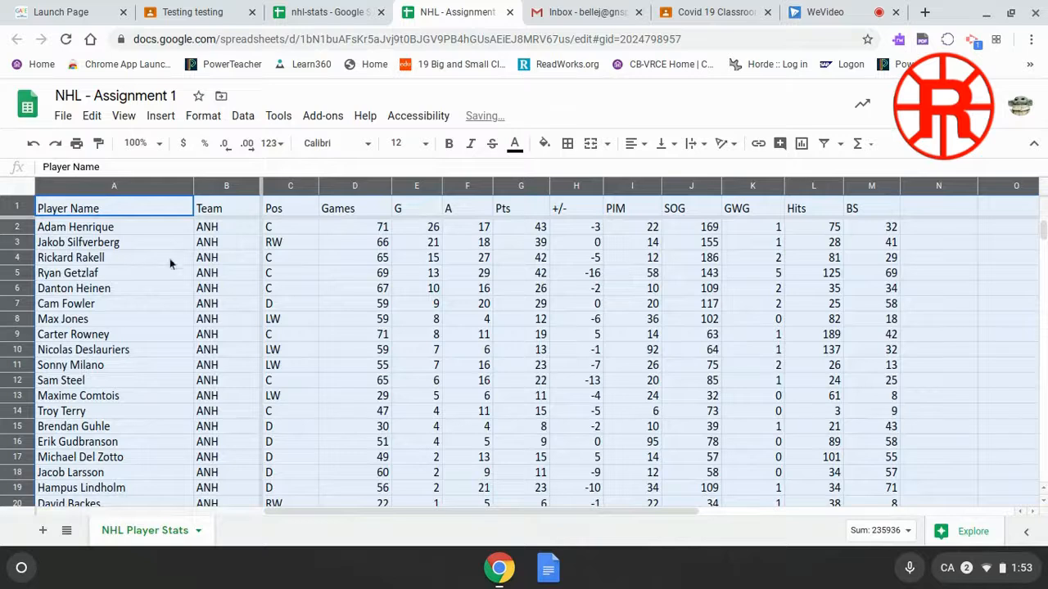
pyautogui.click(139, 233)
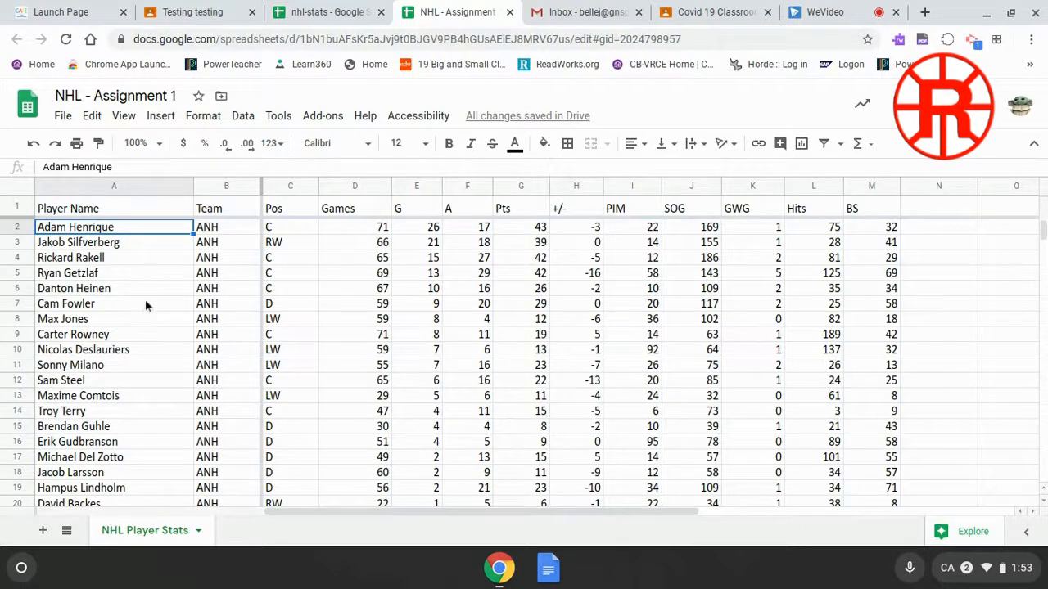
pyautogui.click(98, 464)
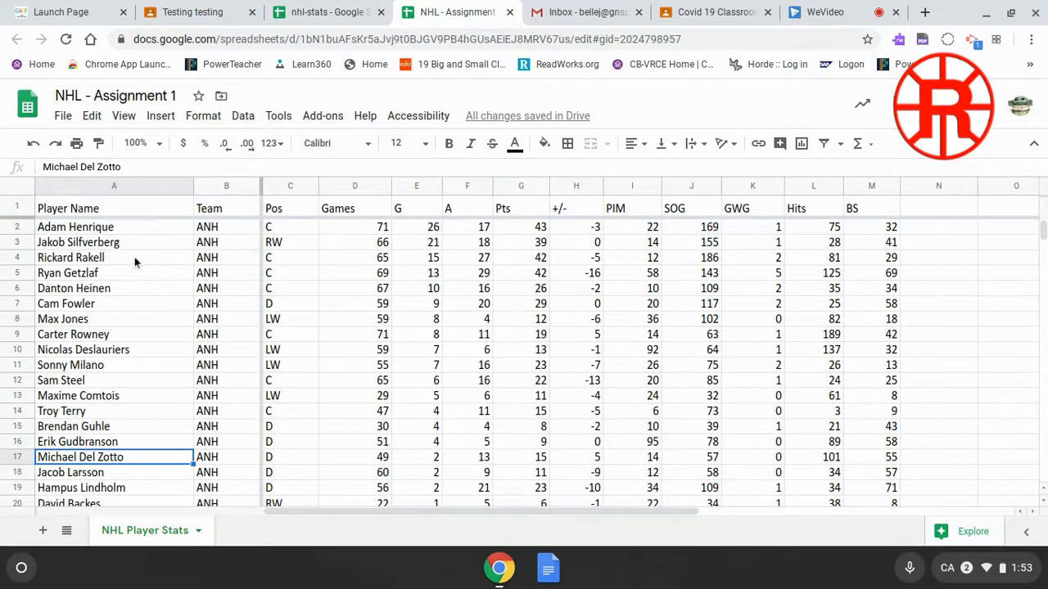
# Insert three blank columns between the Player Name and Team columns
pyautogui.click(117, 185)
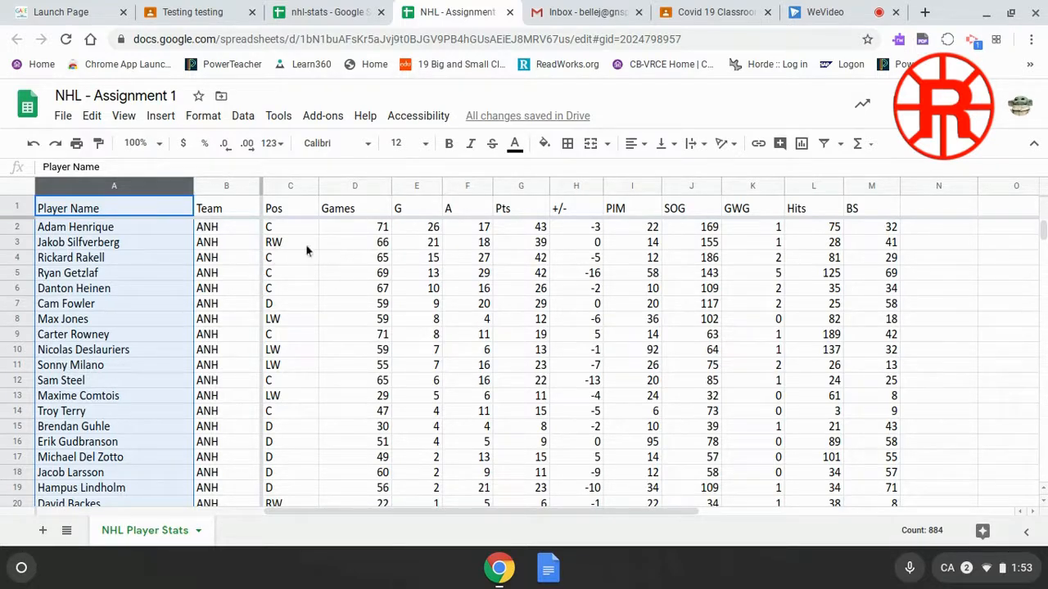
pyautogui.click(222, 186)
pyautogui.rightClick(216, 189)
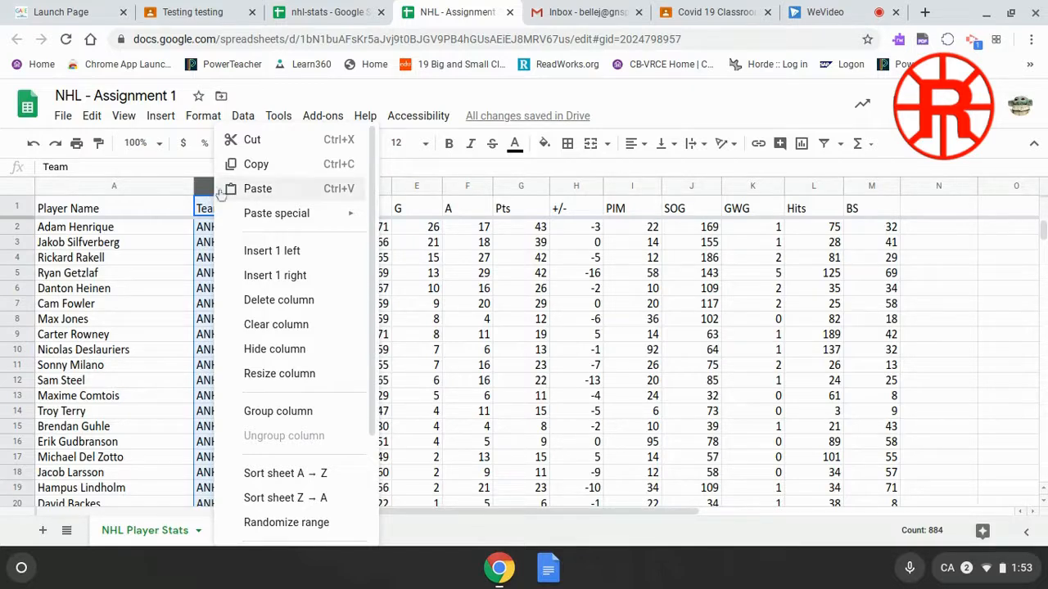
pyautogui.click(278, 259)
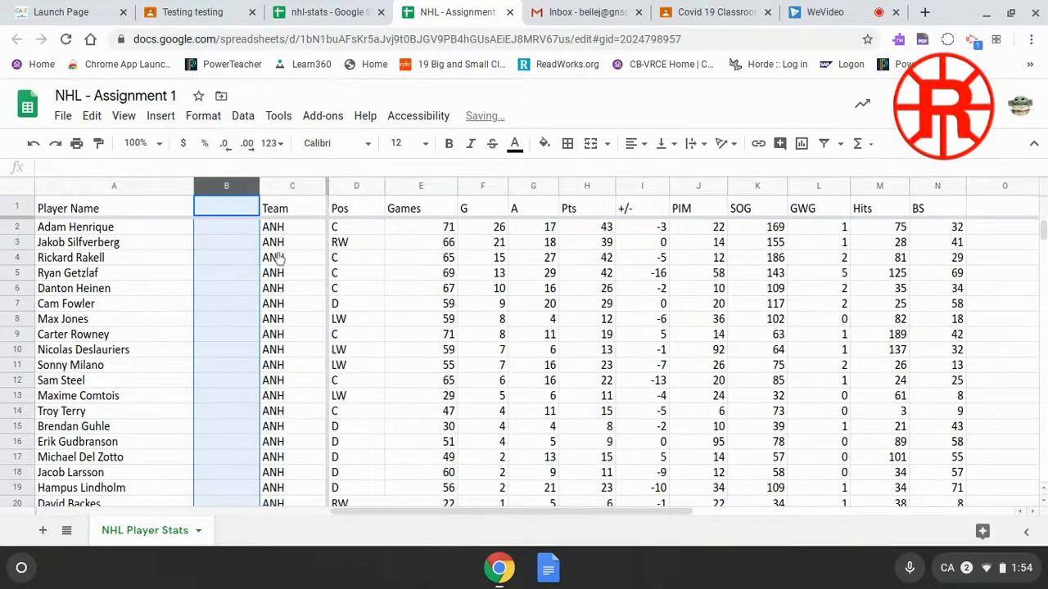
pyautogui.rightClick(209, 186)
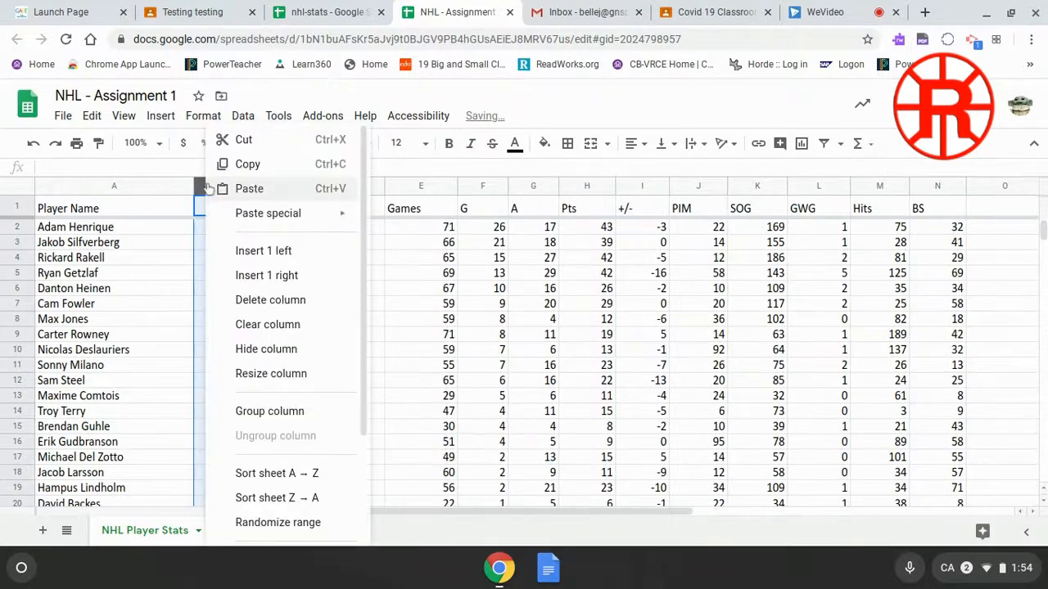
pyautogui.click(285, 258)
pyautogui.rightClick(230, 193)
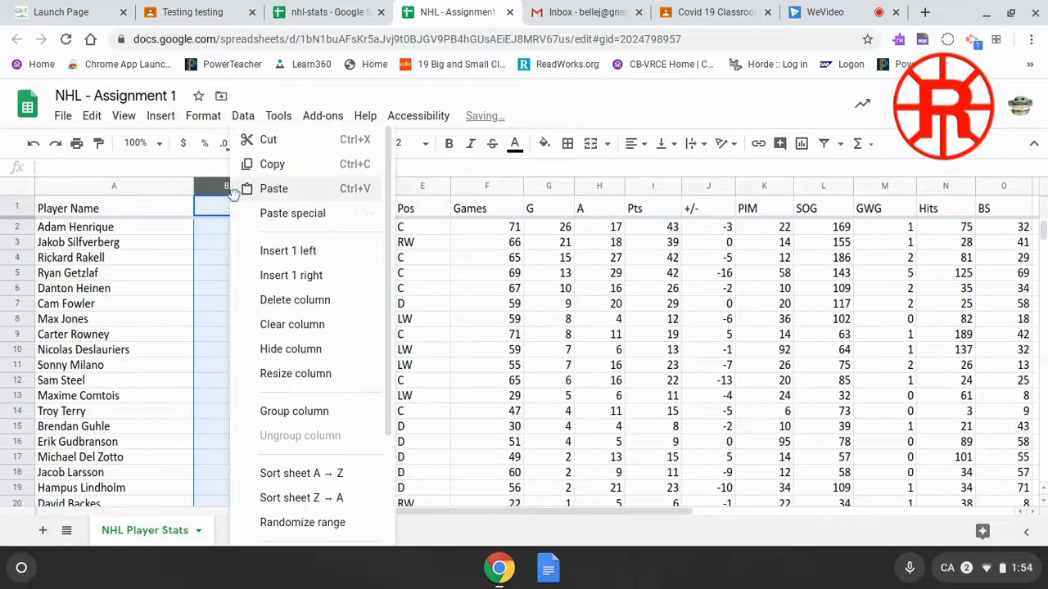
pyautogui.click(281, 253)
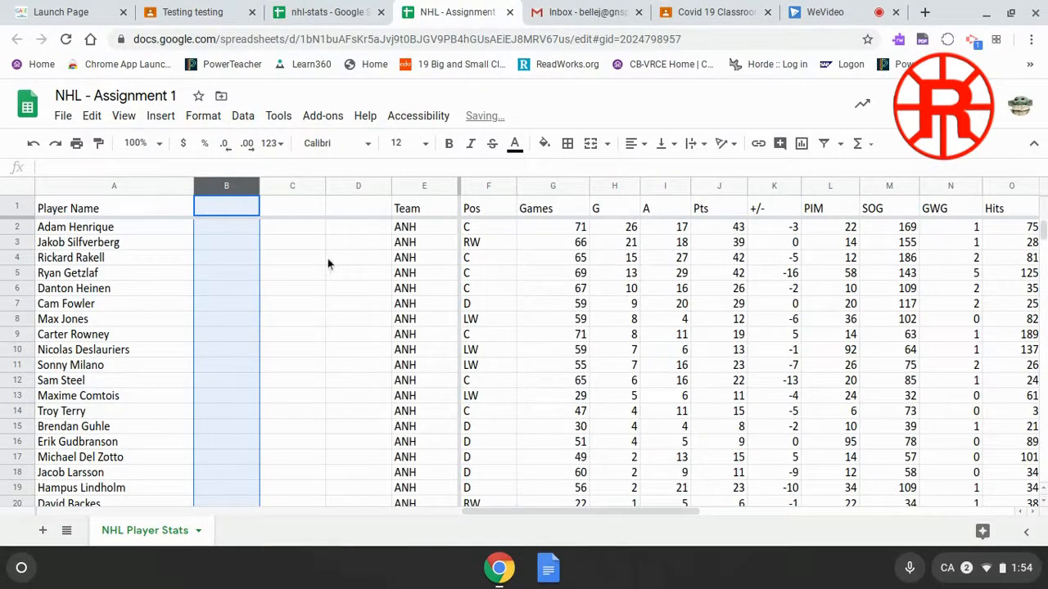
# Split the Player Name column into separate columns, using Space as the separator
pyautogui.click(111, 185)
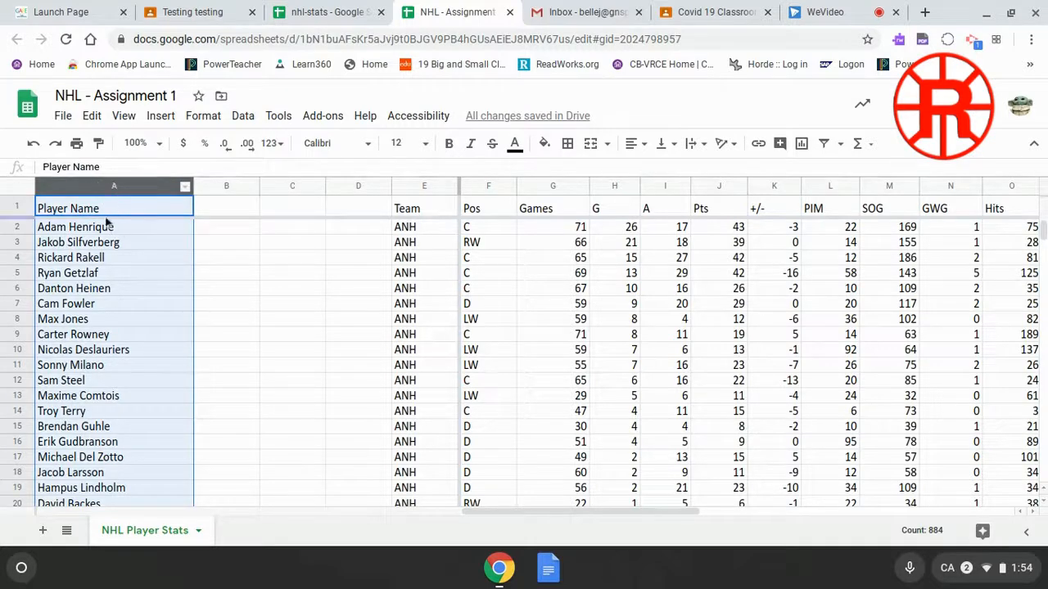
pyautogui.click(242, 115)
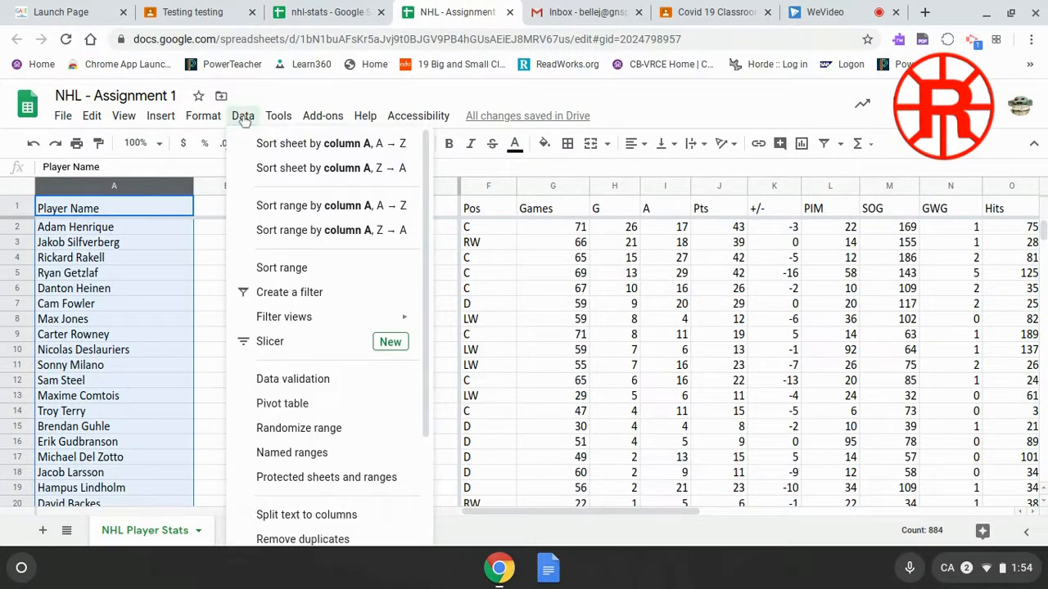
pyautogui.click(313, 525)
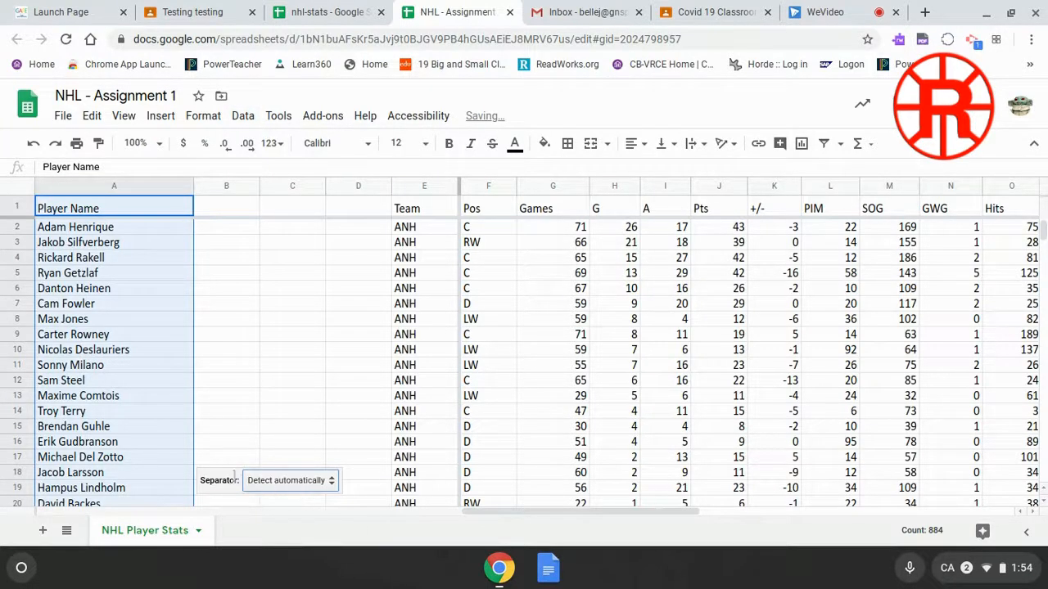
pyautogui.click(330, 481)
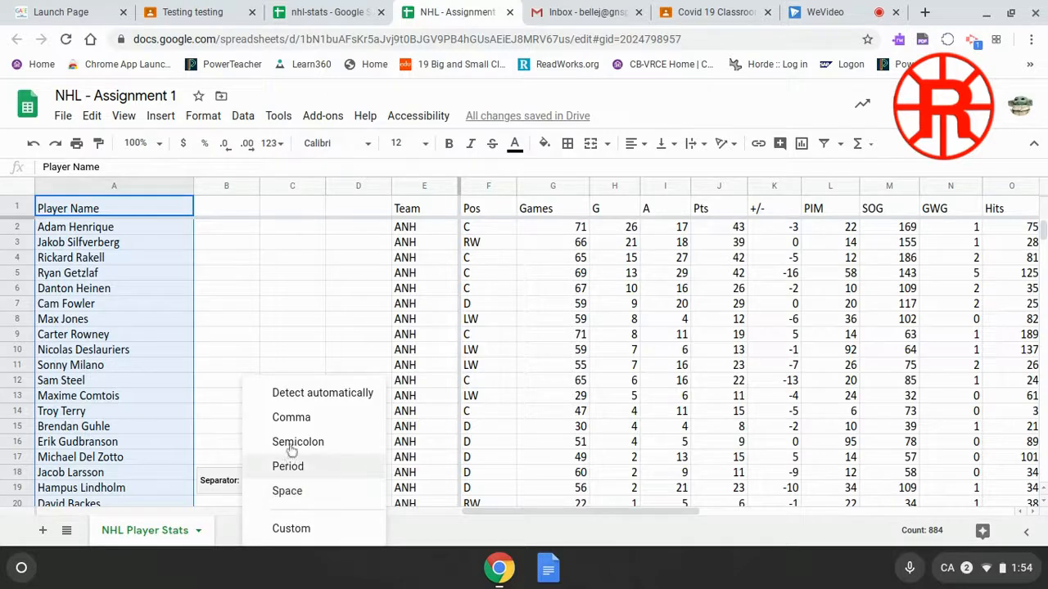
pyautogui.click(296, 496)
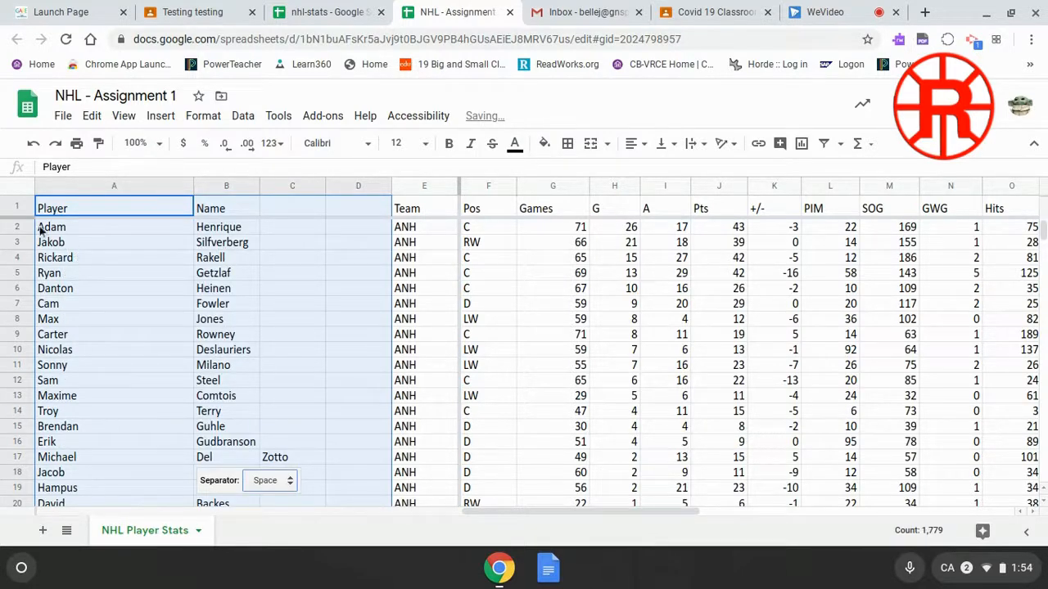
pyautogui.click(316, 355)
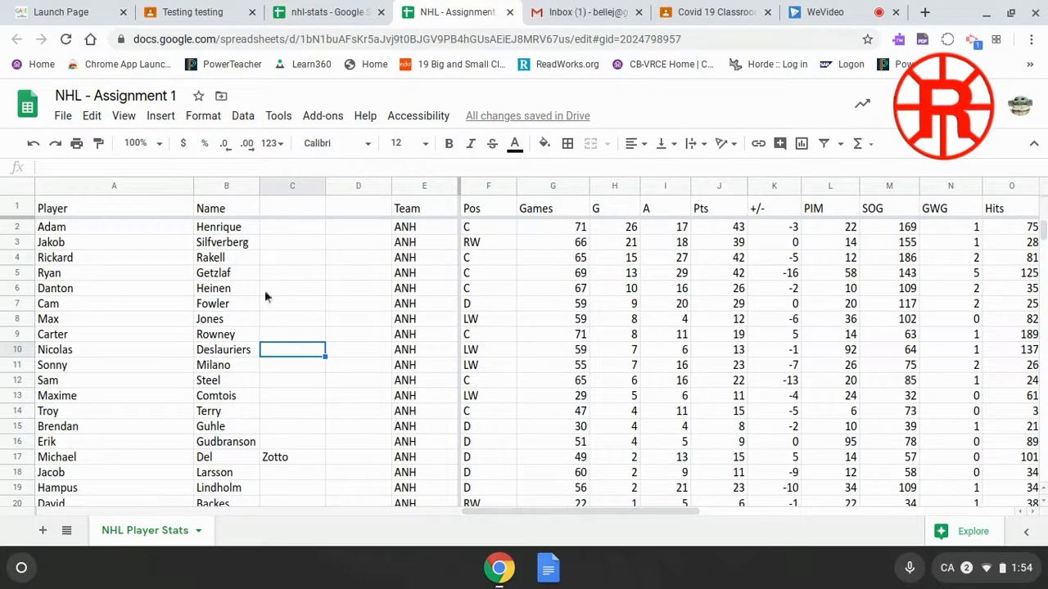
# Insert one more blank column directly before the Team column
pyautogui.click(349, 186)
pyautogui.rightClick(350, 188)
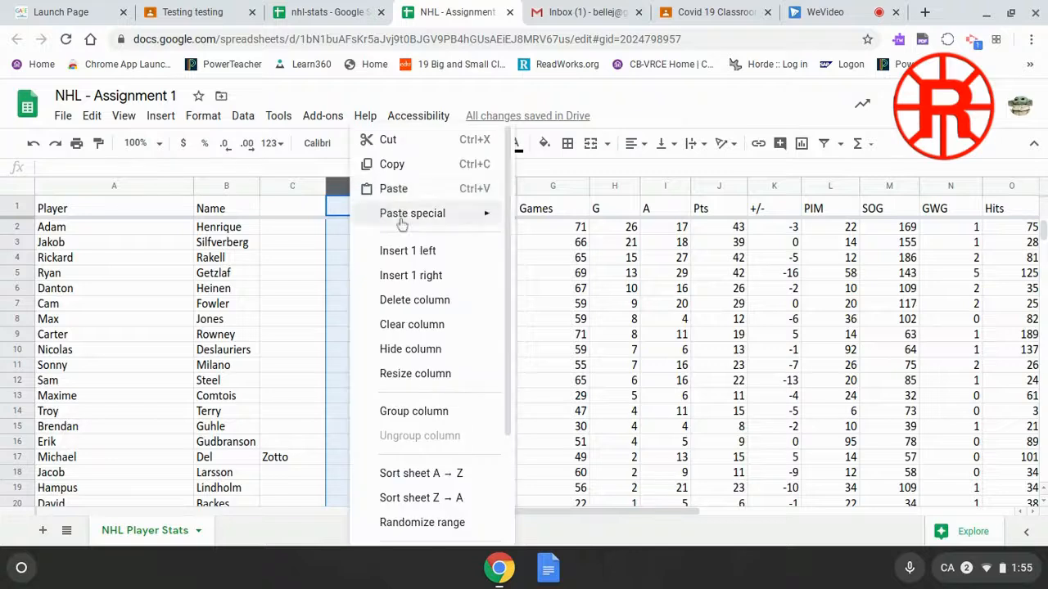
pyautogui.click(428, 252)
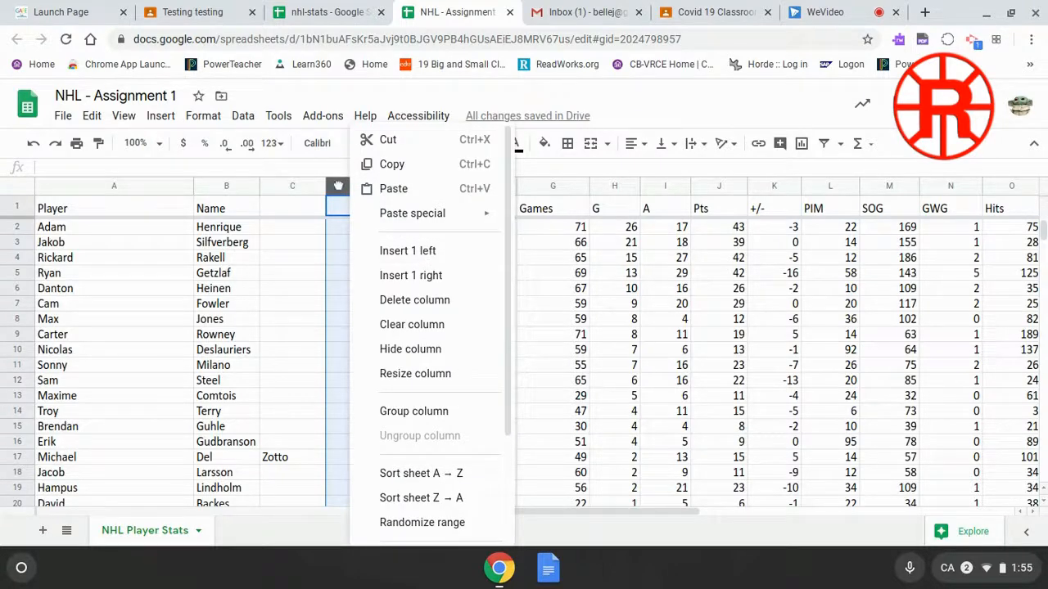
pyautogui.click(424, 186)
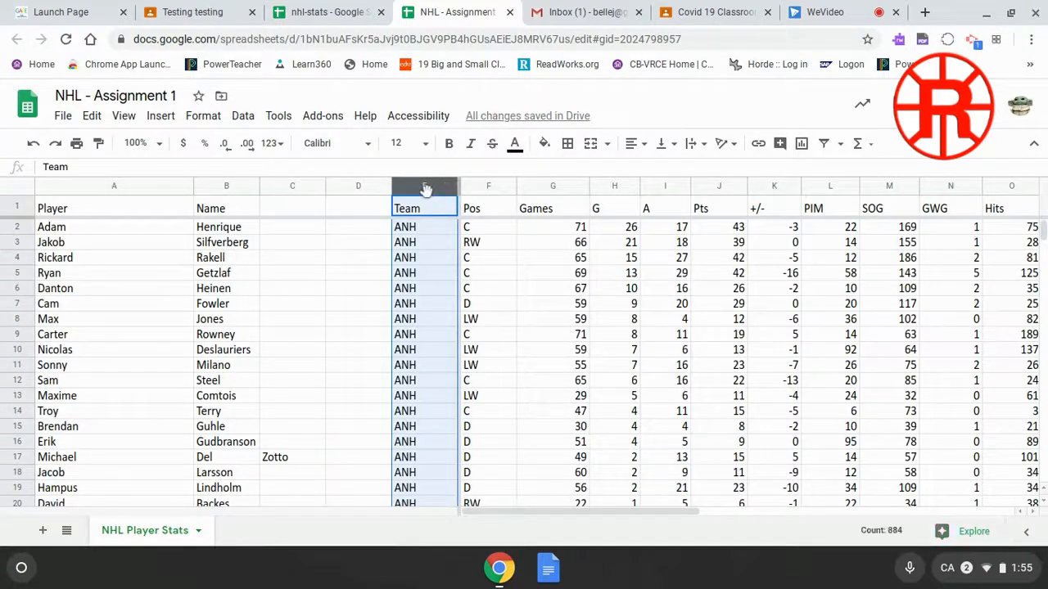
pyautogui.rightClick(423, 187)
pyautogui.click(473, 260)
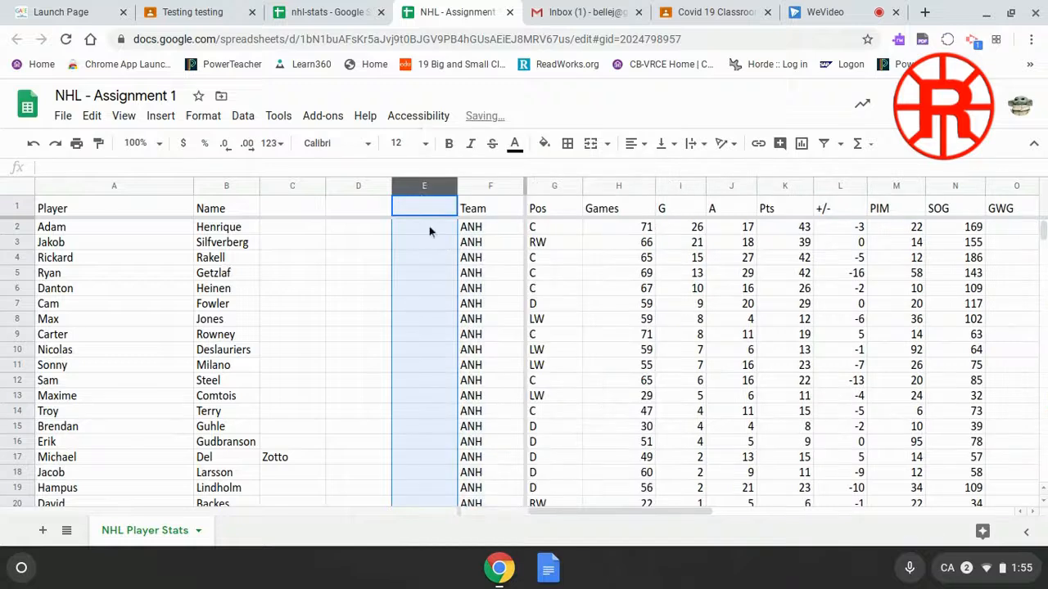
# Enter the formula =CONCATENATE(B2, " ",C2," ",D2) in cell E2 to join the surname parts
pyautogui.click(424, 232)
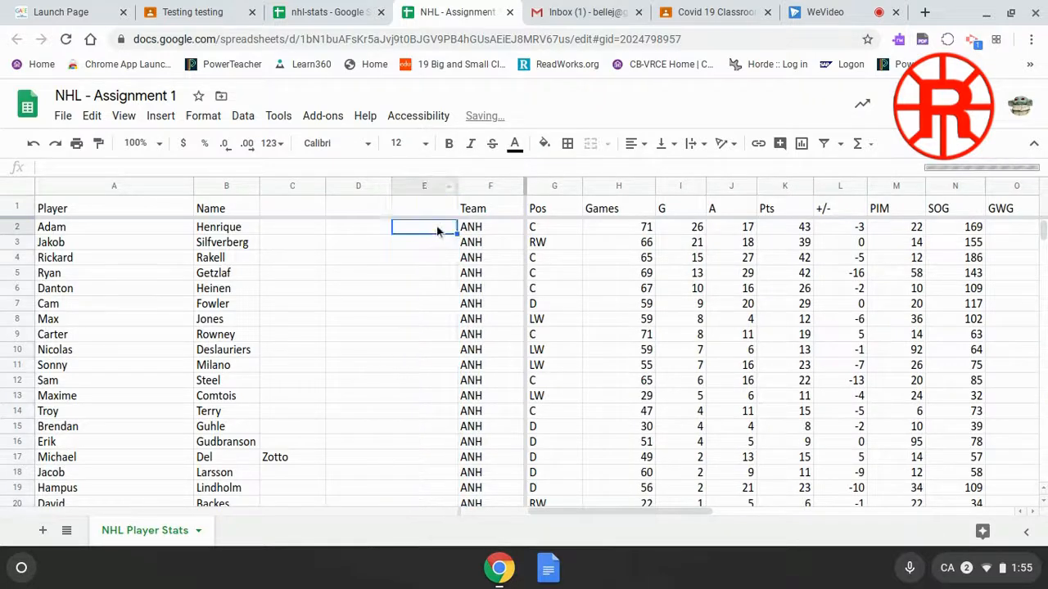
pyautogui.write('=')
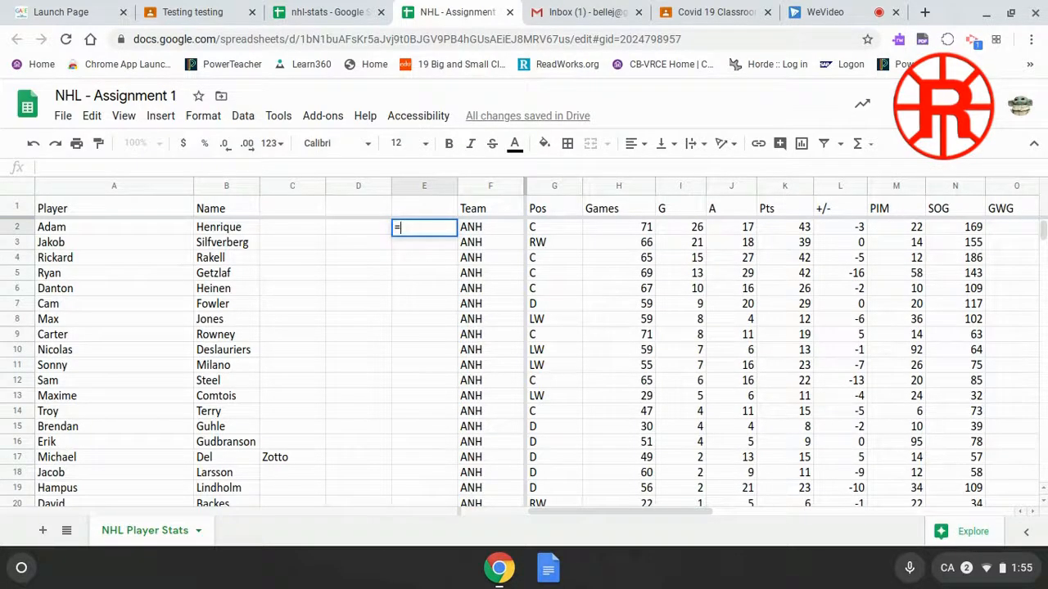
pyautogui.write('conca')
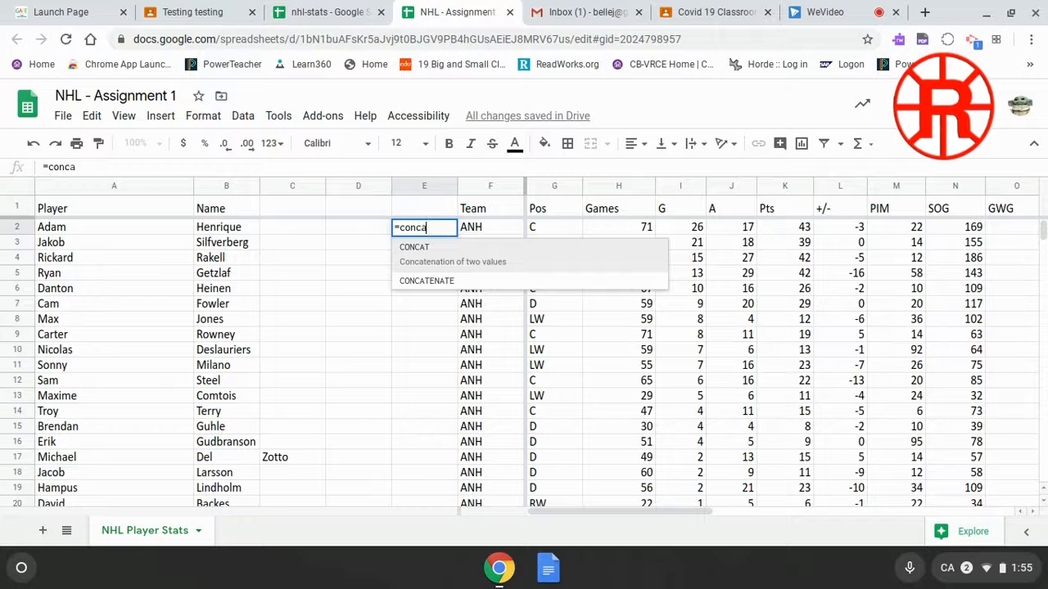
pyautogui.click(433, 283)
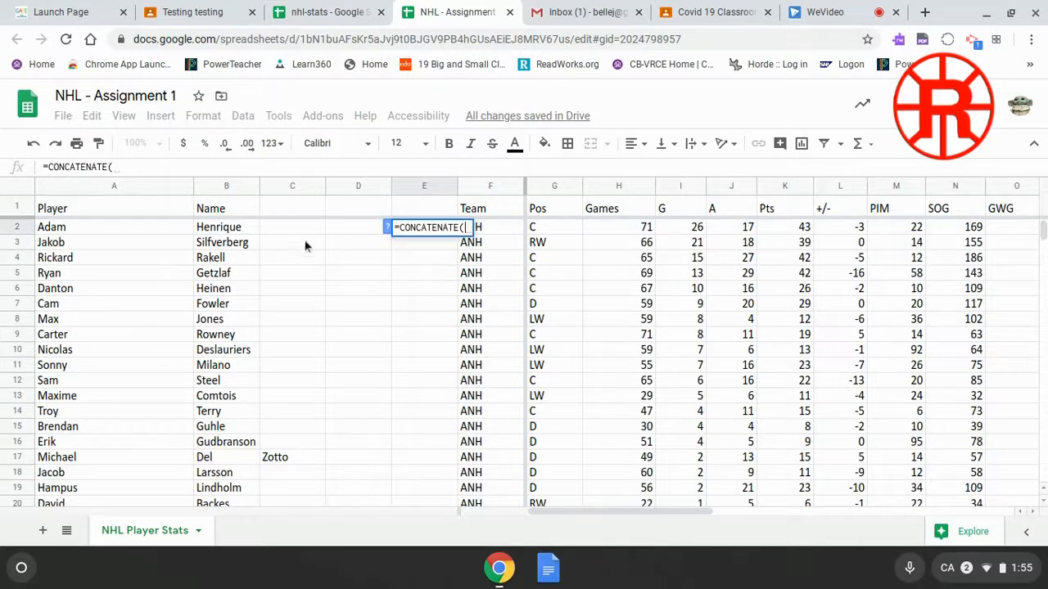
pyautogui.click(224, 231)
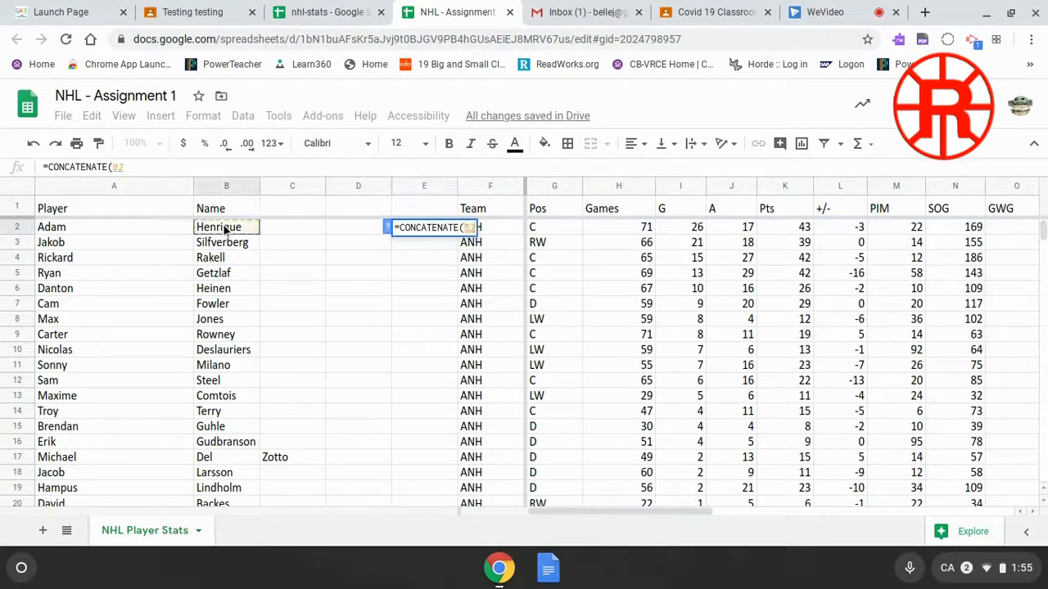
pyautogui.write(',')
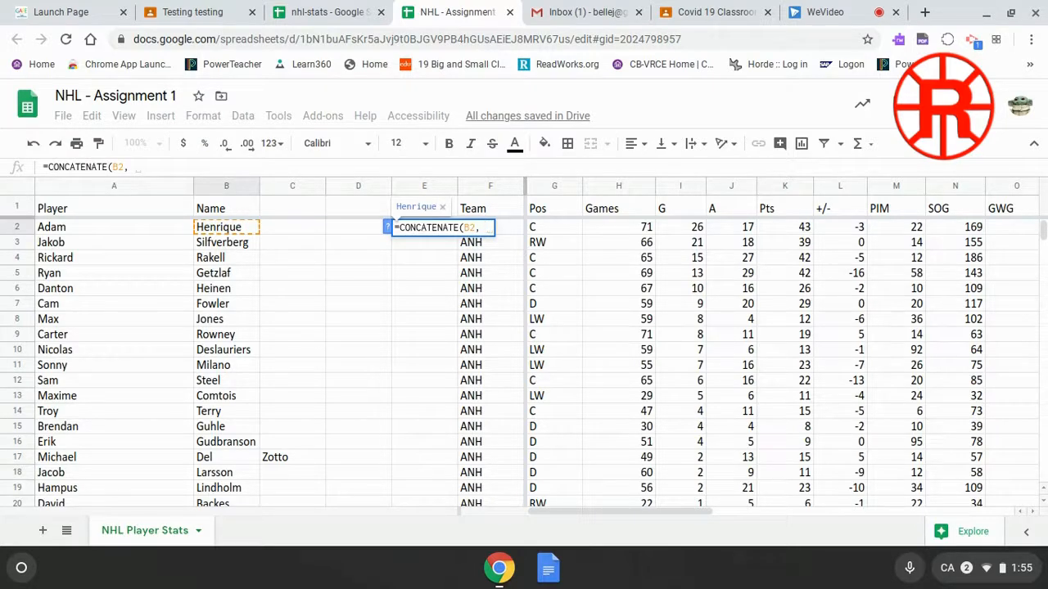
pyautogui.write('"')
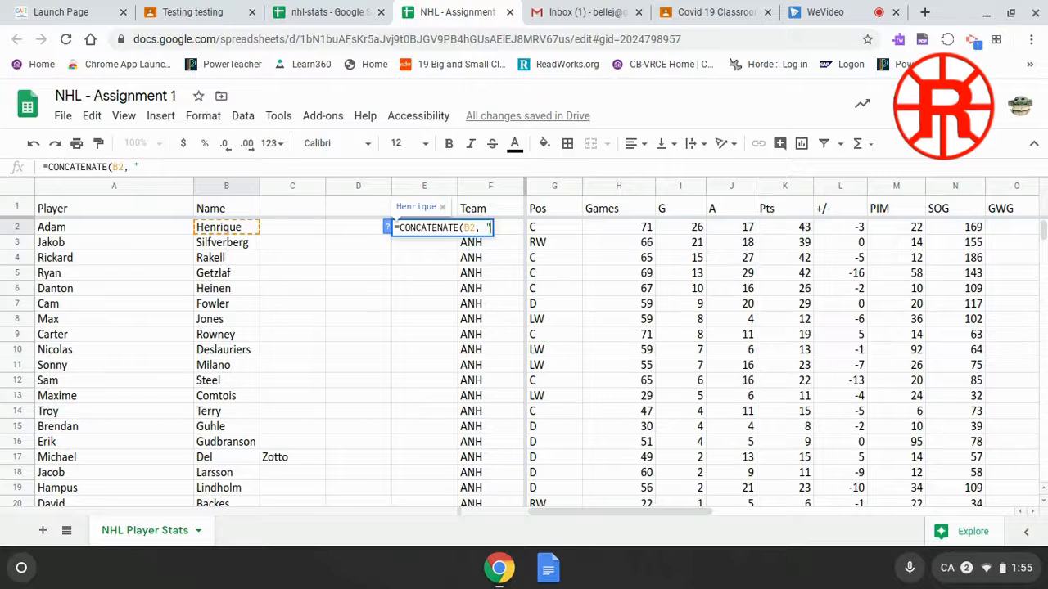
pyautogui.write(' ",')
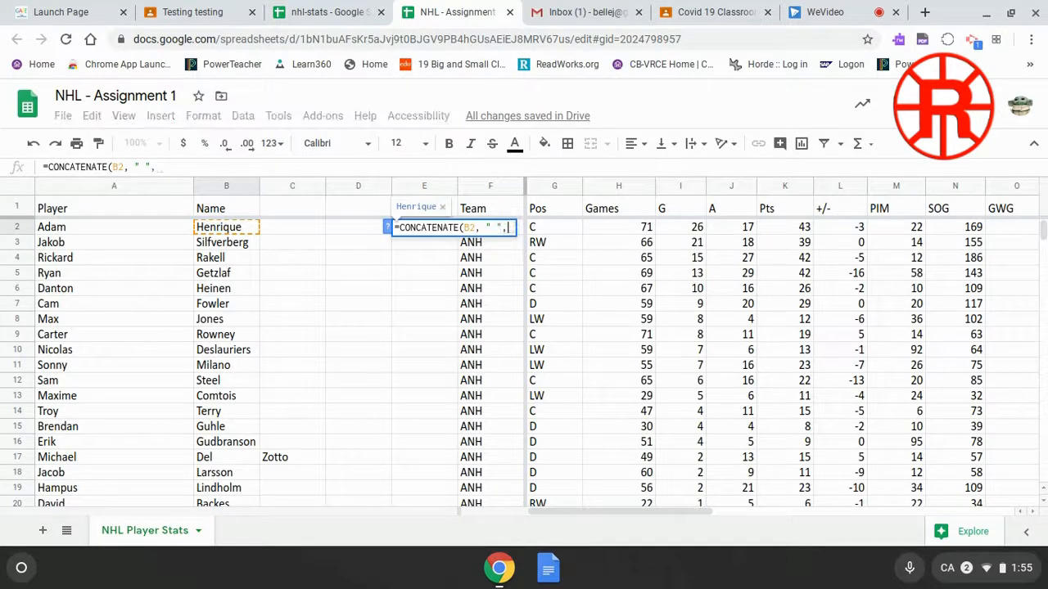
pyautogui.click(294, 227)
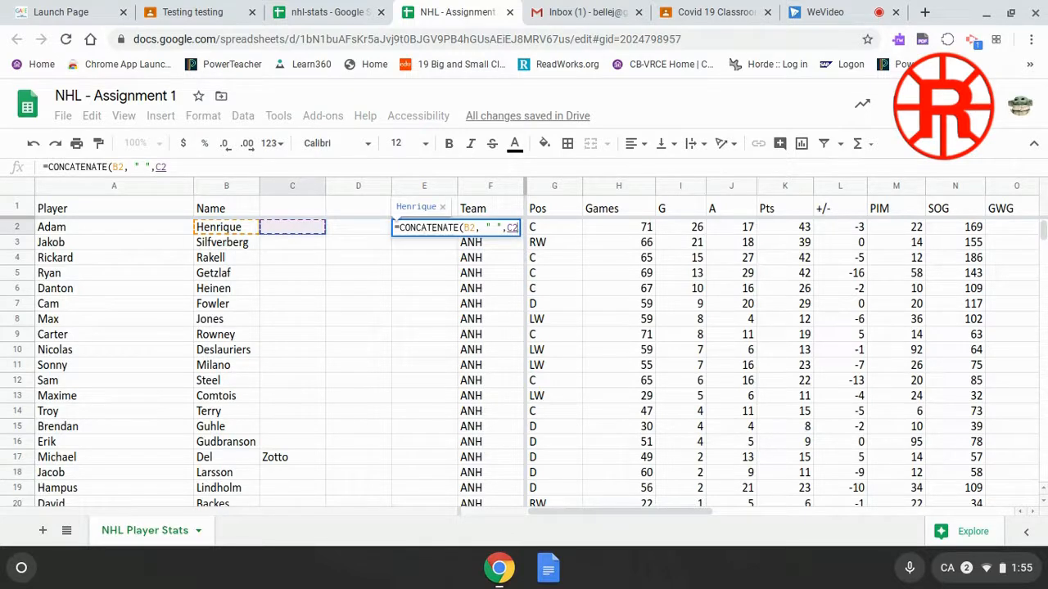
pyautogui.write(',')
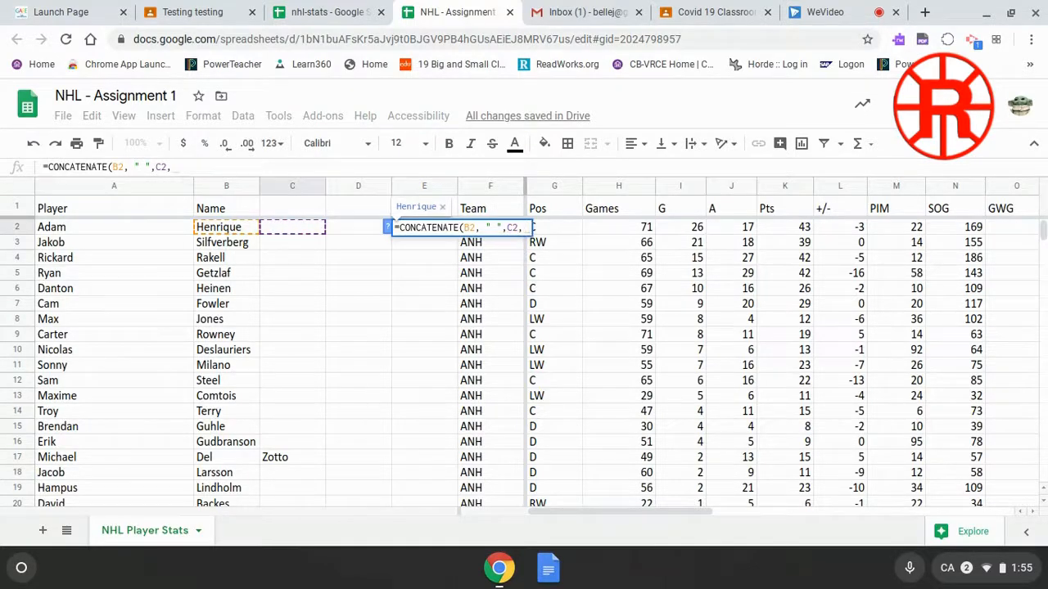
pyautogui.write('" "')
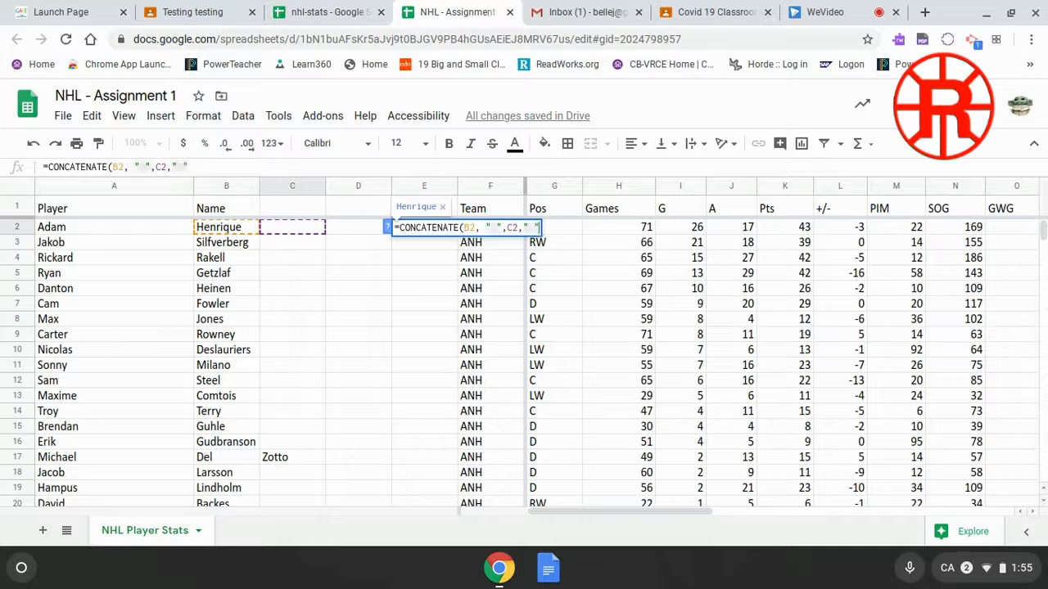
pyautogui.write(',')
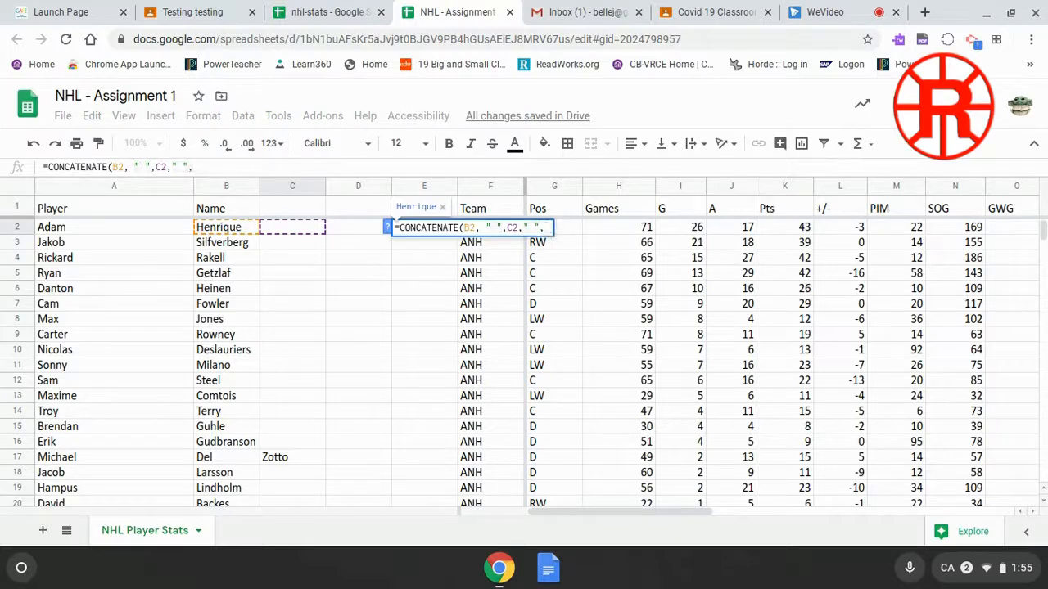
pyautogui.click(352, 232)
pyautogui.write(')')
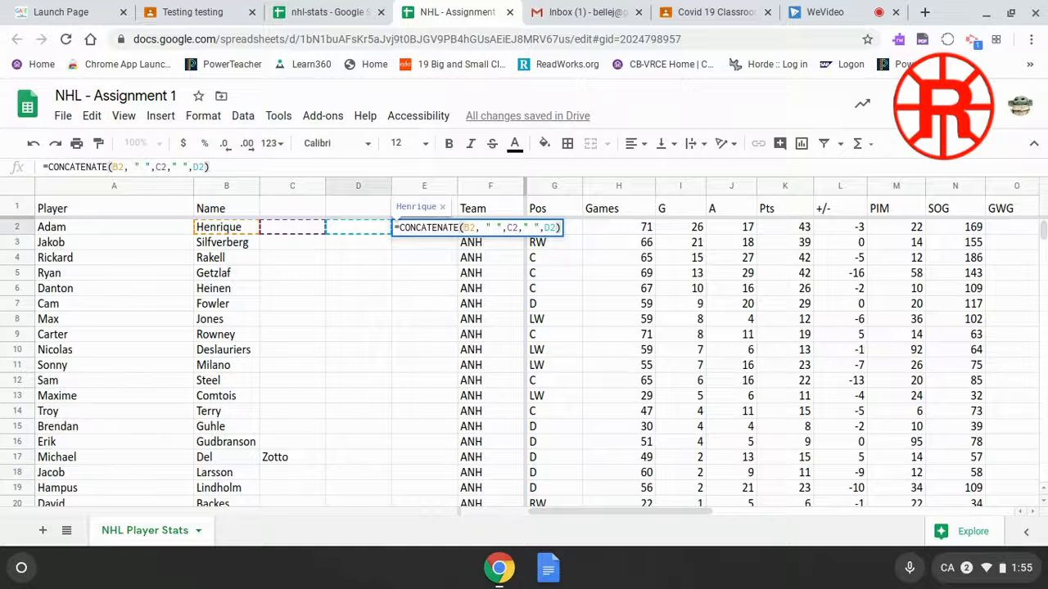
pyautogui.press('Return')
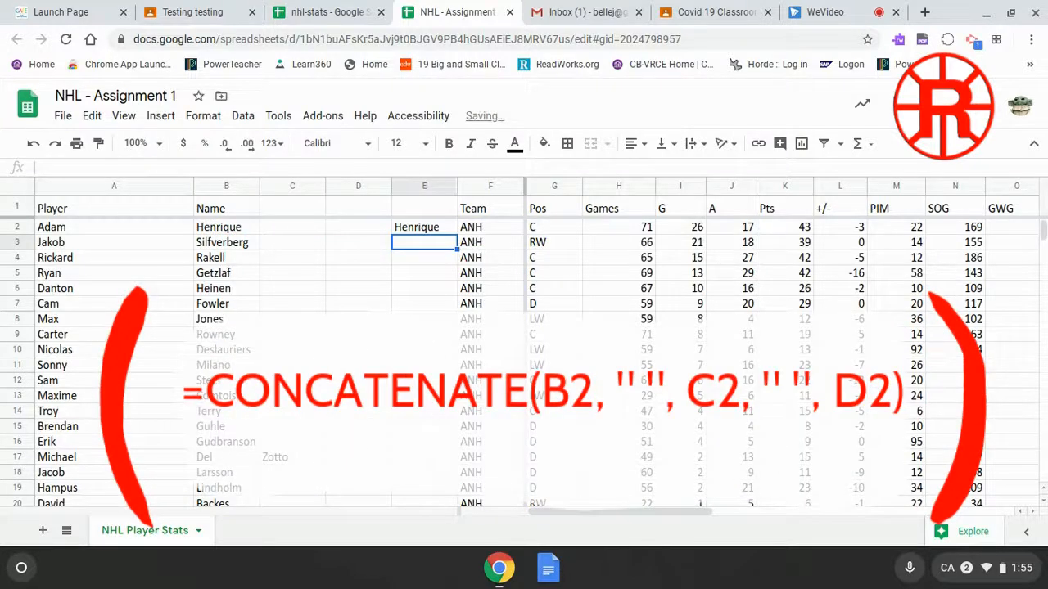
# Fill the CONCATENATE formula from E2 down column E through the last player in row 884
pyautogui.click(413, 229)
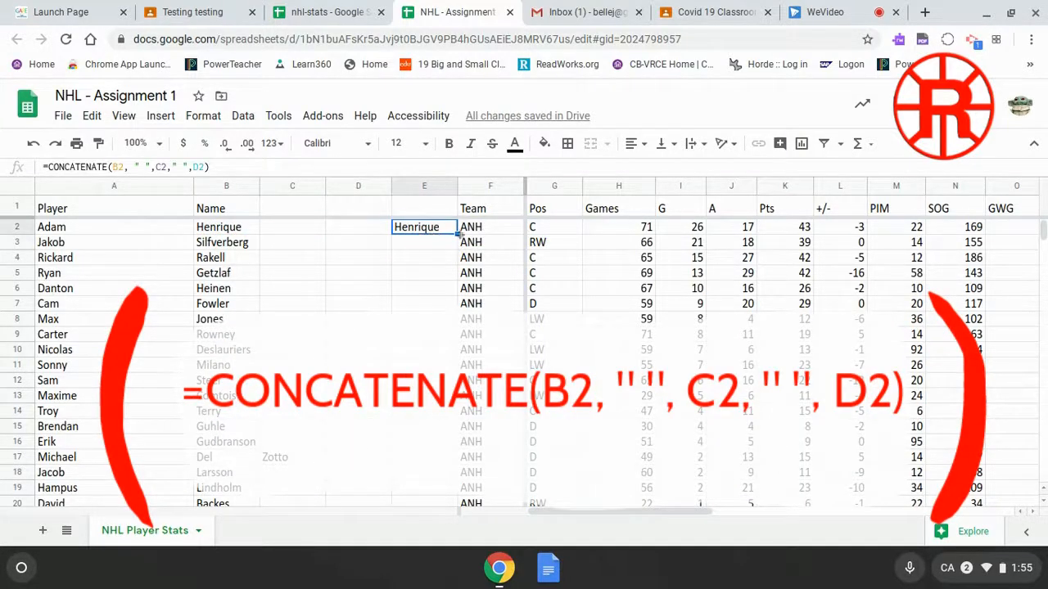
pyautogui.moveTo(457, 235); pyautogui.dragTo(456, 318)
pyautogui.moveTo(471, 528); pyautogui.dragTo(445, 302)
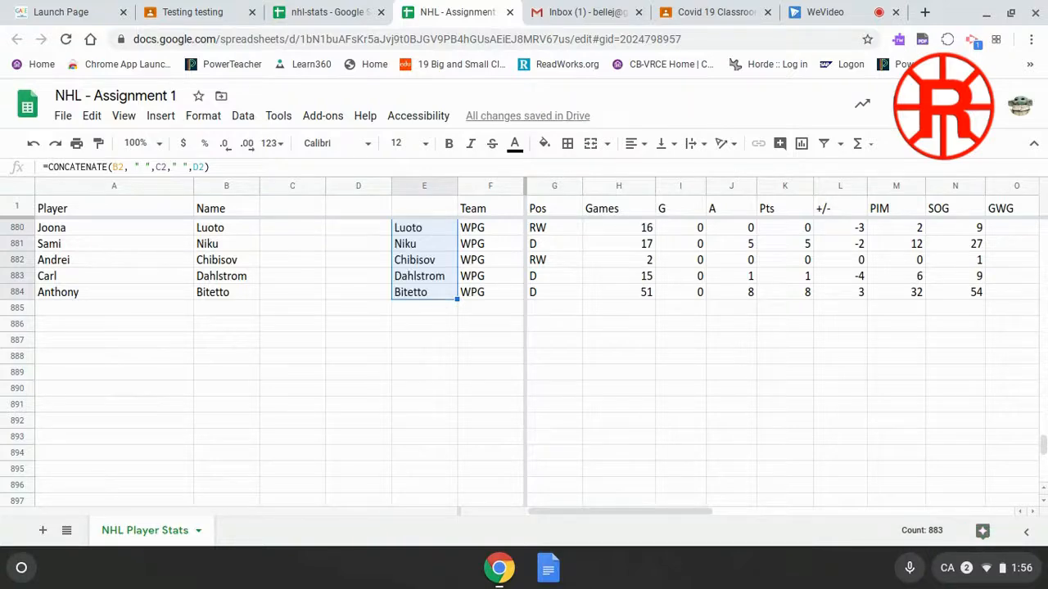
pyautogui.scroll(20, 524, 360)
pyautogui.scroll(20, 523, 360)
pyautogui.scroll(20, 523, 360)
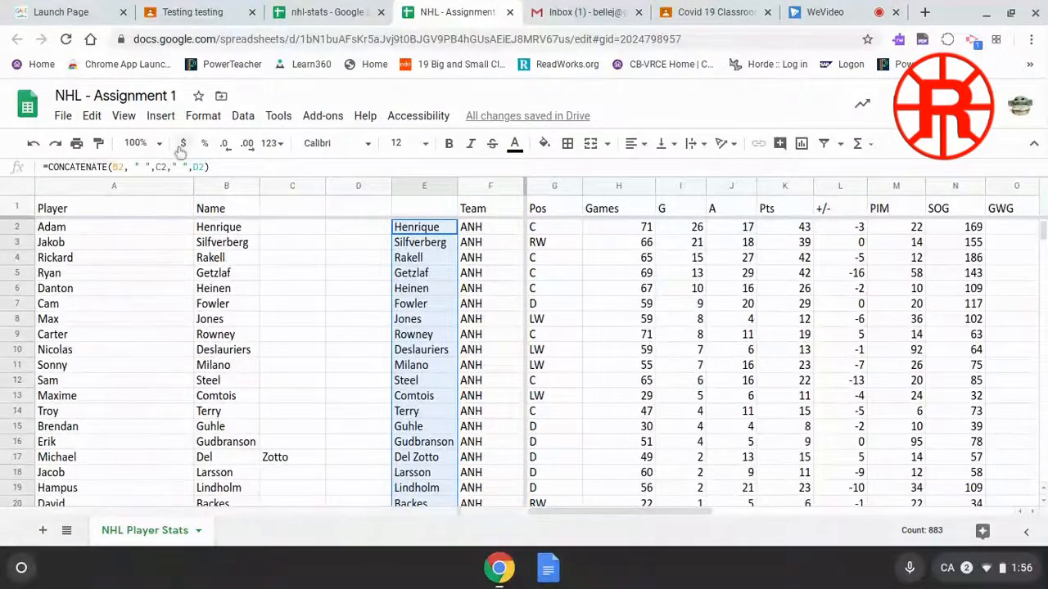
# Copy the combined surnames in column E and paste them as values only over column B
pyautogui.click(424, 186)
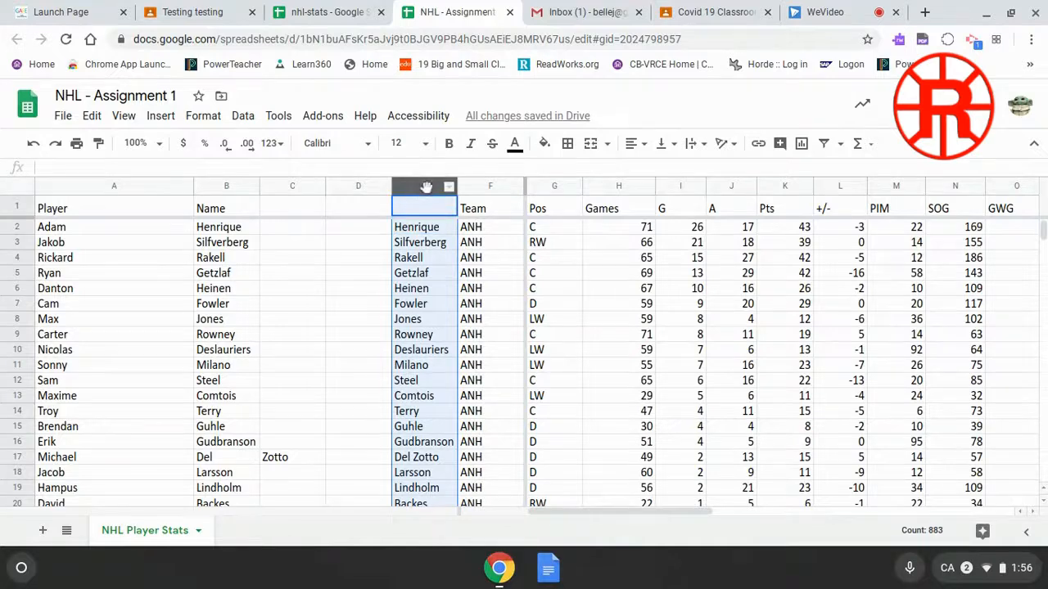
pyautogui.rightClick(419, 188)
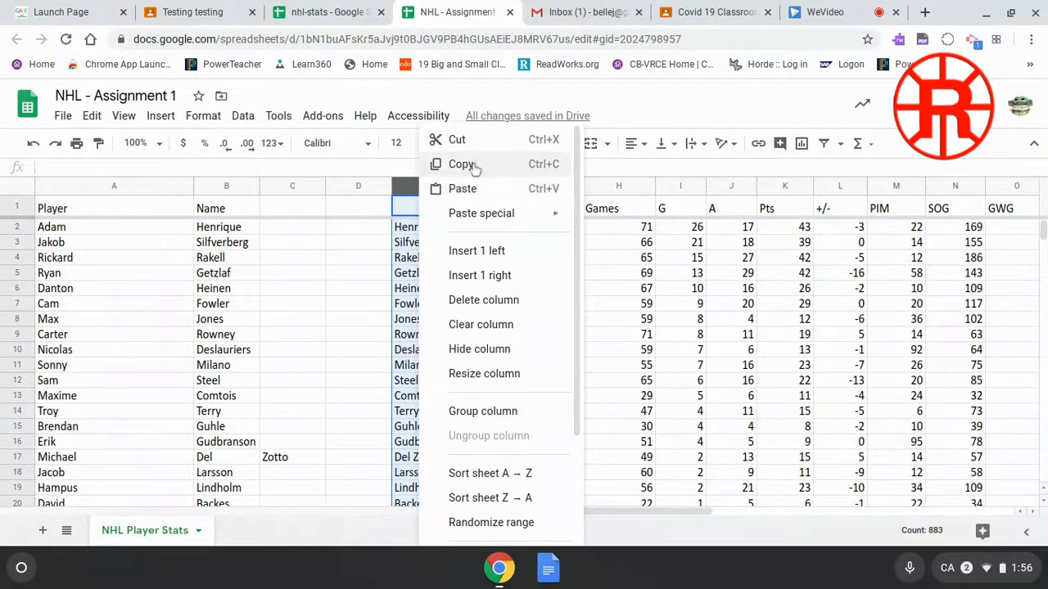
pyautogui.click(462, 165)
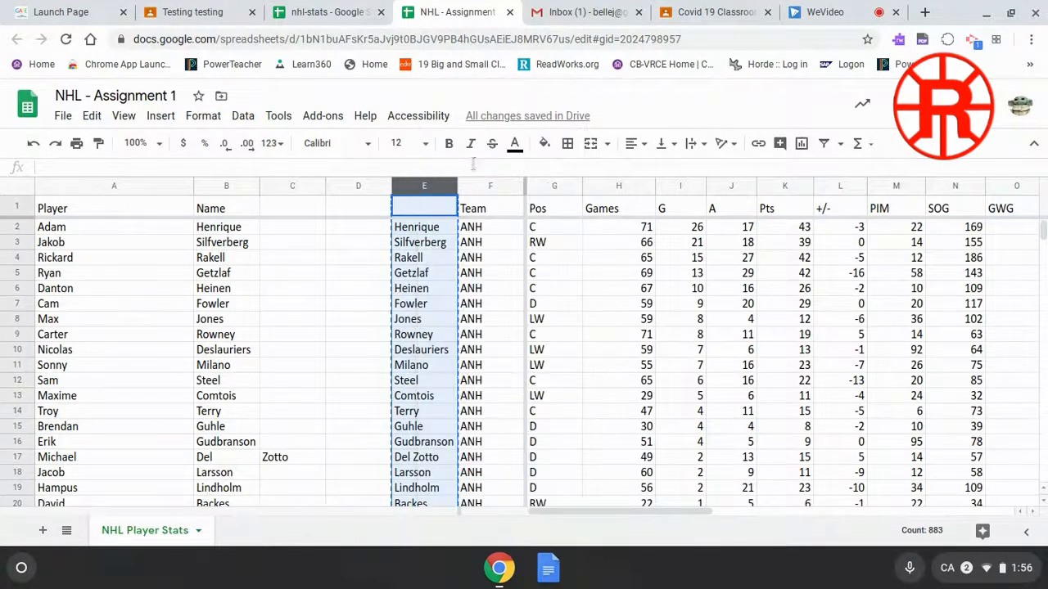
pyautogui.click(217, 186)
pyautogui.rightClick(219, 187)
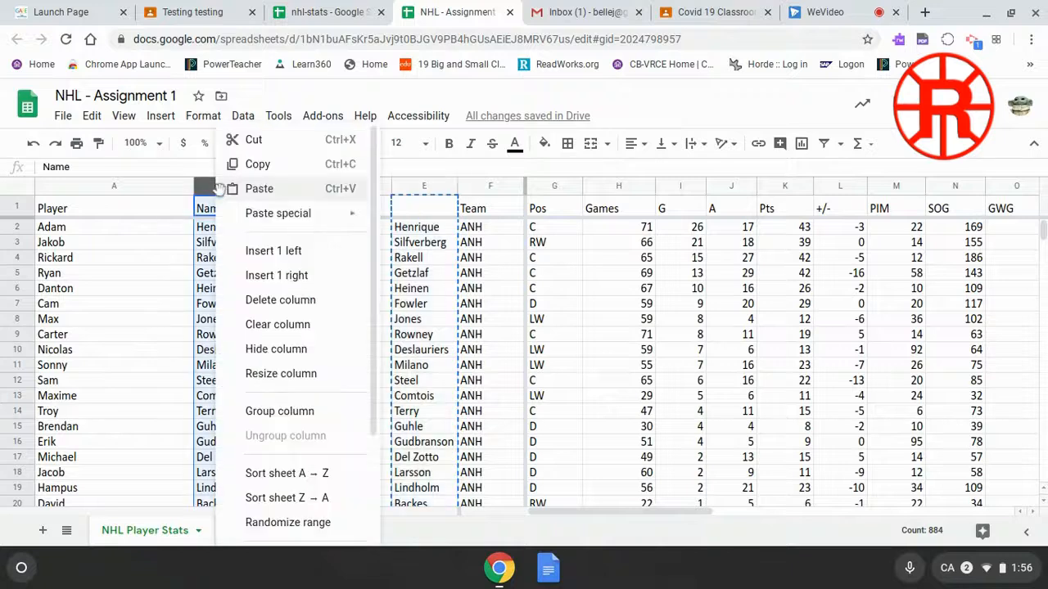
pyautogui.moveTo(303, 225)
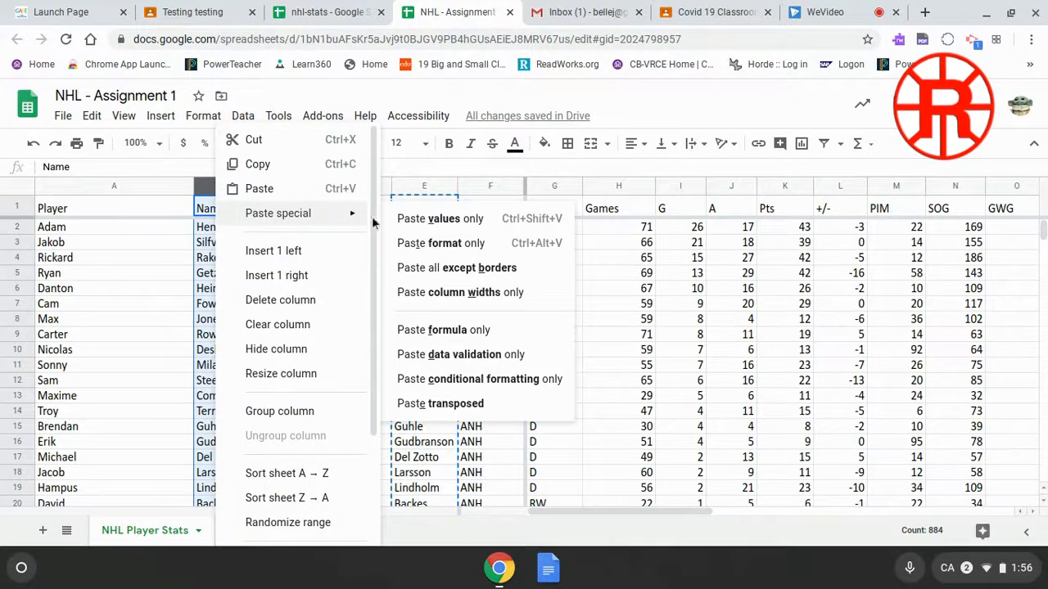
pyautogui.click(439, 220)
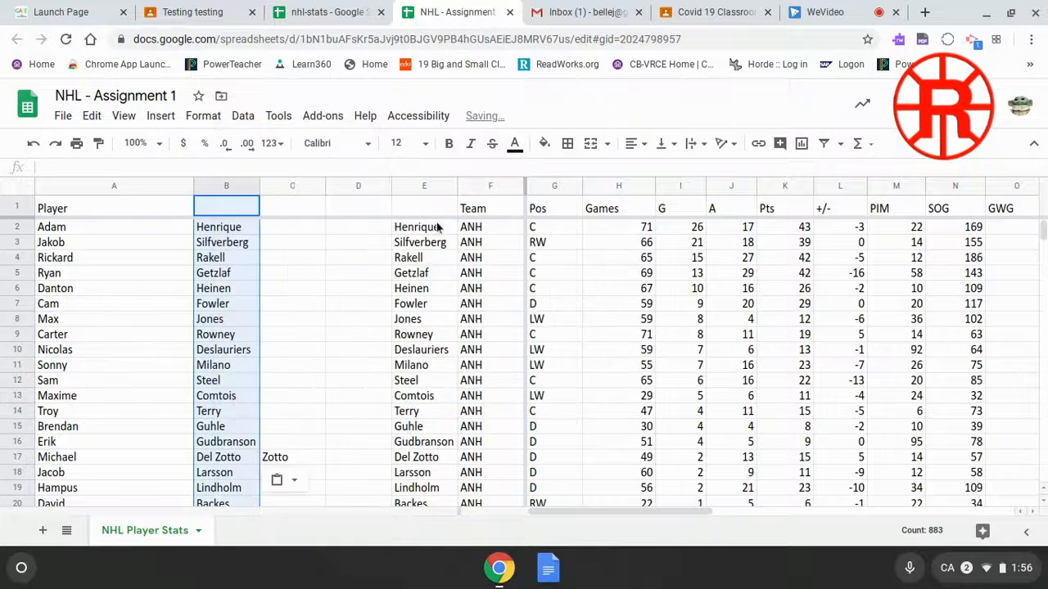
# Delete the leftover columns C through E and widen the last-name column B
pyautogui.click(286, 186)
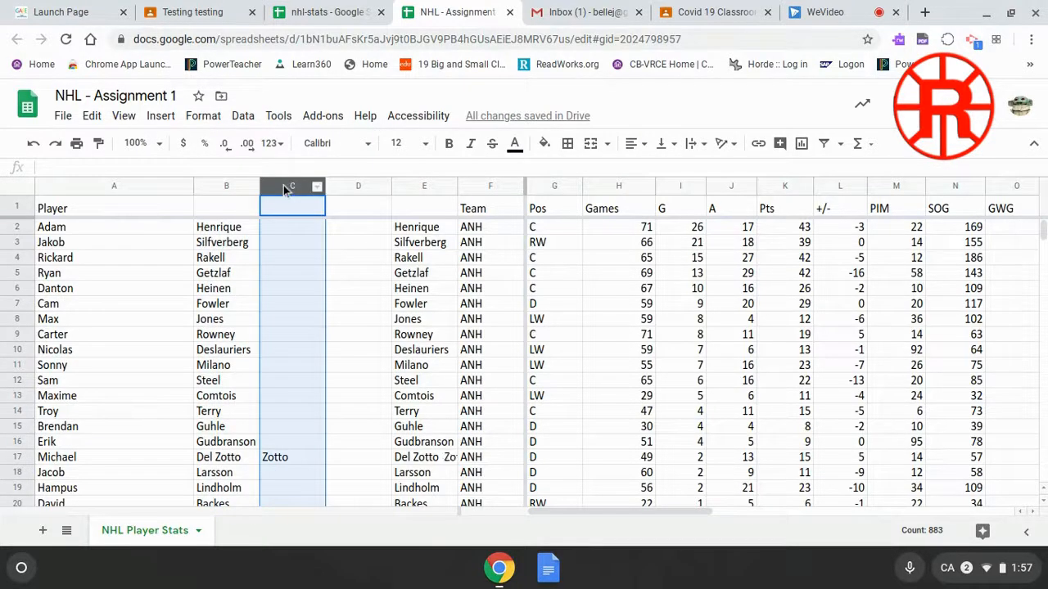
pyautogui.keyDown('shift'); pyautogui.click(426, 190); pyautogui.keyUp('shift')
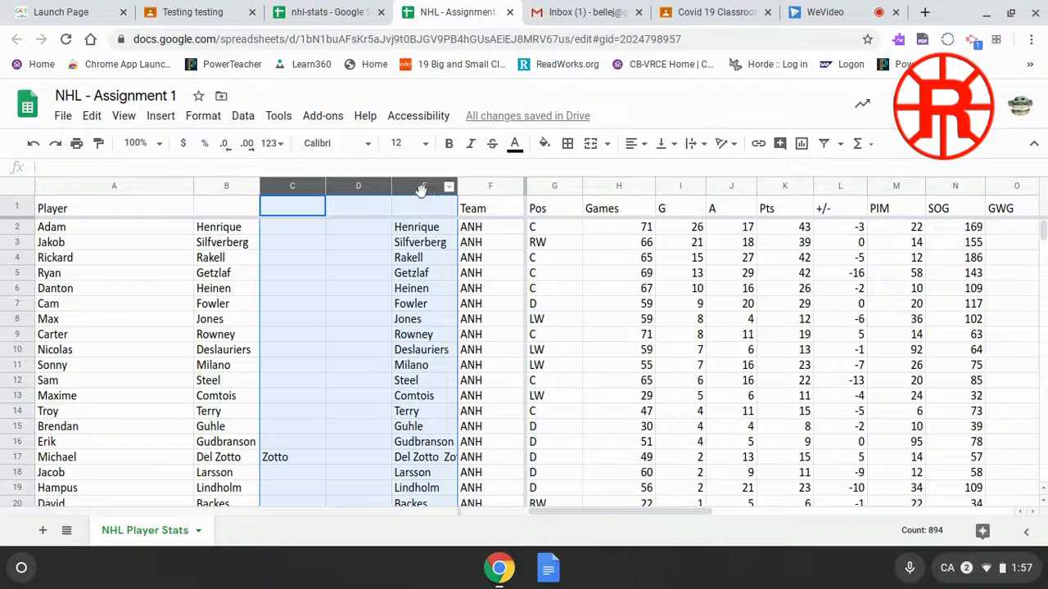
pyautogui.rightClick(420, 190)
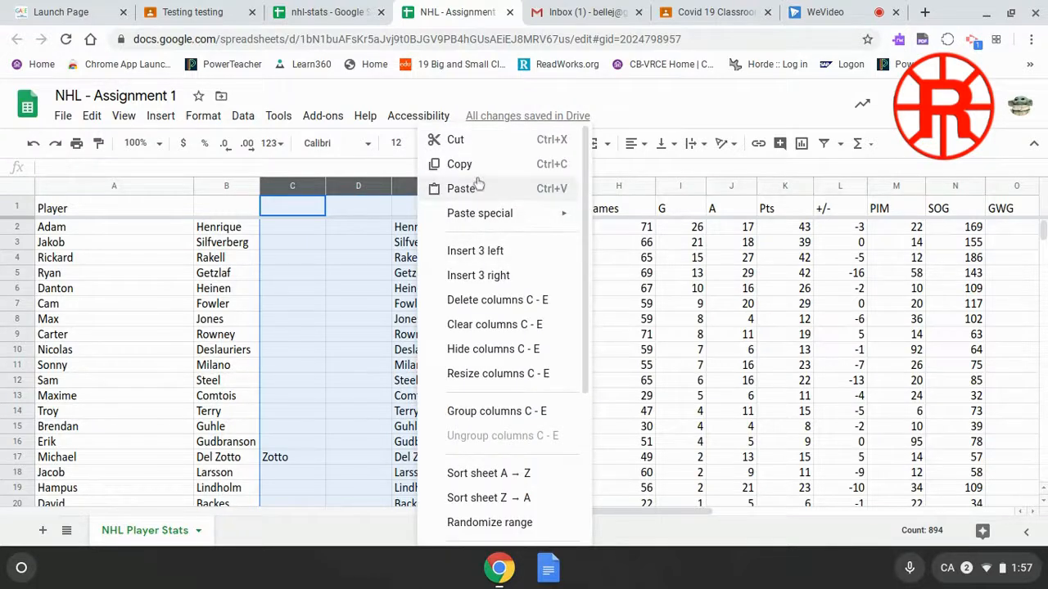
pyautogui.click(497, 300)
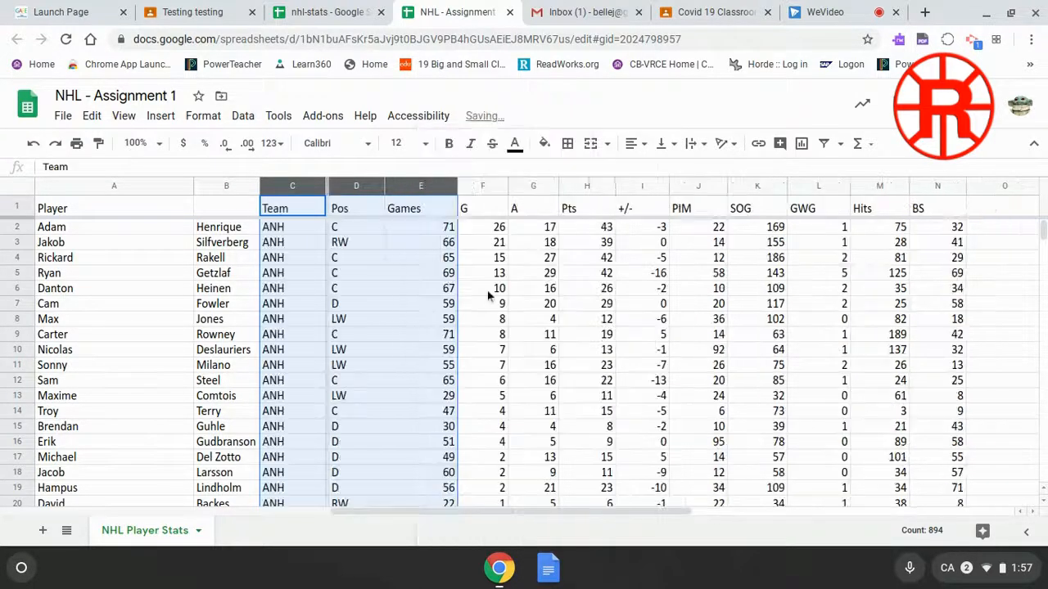
pyautogui.click(201, 244)
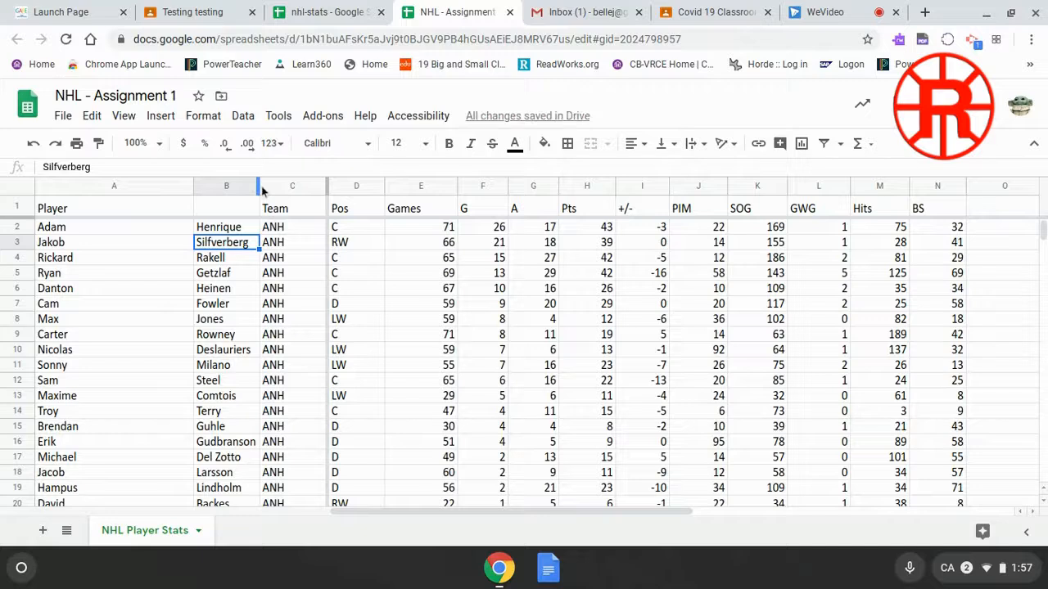
pyautogui.moveTo(259, 186); pyautogui.dragTo(302, 186)
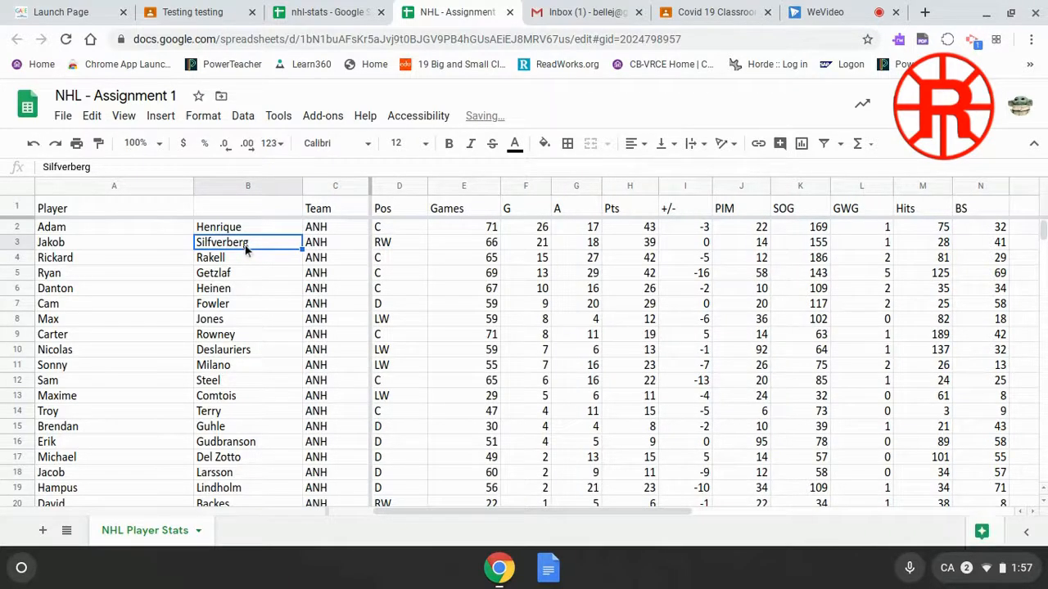
# Examine the last names down column B to check that multi-part surnames are combined correctly
pyautogui.press('Down')
pyautogui.press('Down')
pyautogui.press('Down')
pyautogui.press('Down')
pyautogui.press('Down')
pyautogui.press('Down')
pyautogui.press('Down')
pyautogui.press('Down')
pyautogui.press('Down')
pyautogui.press('Down')
pyautogui.press('Down')
pyautogui.press('Down')
pyautogui.press('Down')
pyautogui.press('Down')
pyautogui.press('Down')
pyautogui.press('Down')
pyautogui.press('Down')
pyautogui.press('Down')
pyautogui.press('Down')
pyautogui.press('Down')
pyautogui.press('Down')
pyautogui.press('Down')
pyautogui.press('Down')
pyautogui.press('Down')
pyautogui.press('Down')
pyautogui.press('Down')
pyautogui.press('Down')
pyautogui.press('Down')
pyautogui.press('Down')
pyautogui.press('Down')
pyautogui.press('Down')
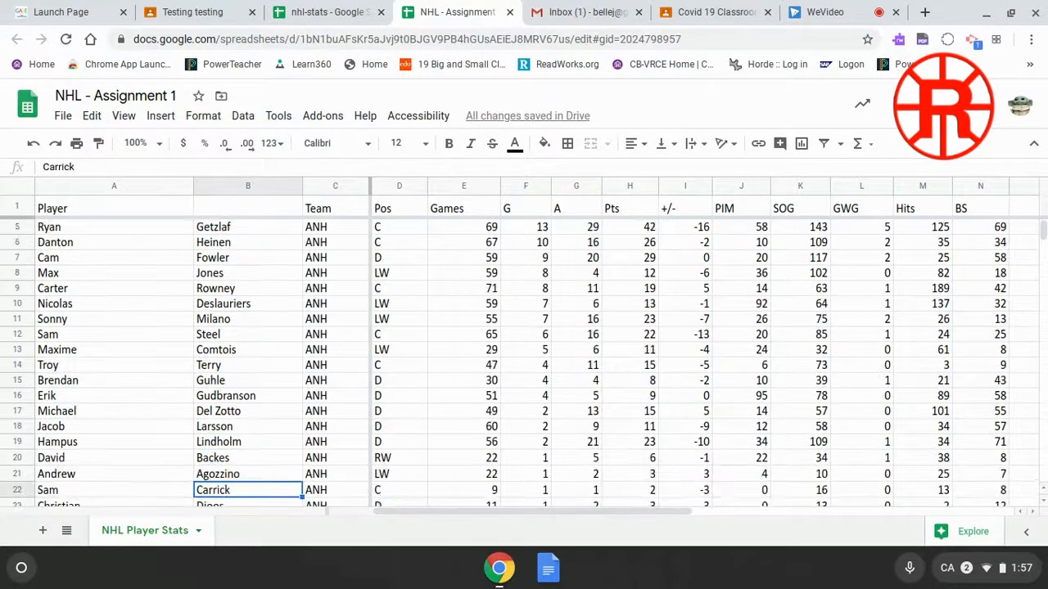
pyautogui.press('Down')
pyautogui.press('Down')
pyautogui.press('Down')
pyautogui.press('Down')
pyautogui.press('Down')
pyautogui.press('Down')
pyautogui.press('Down')
pyautogui.press('Down')
pyautogui.press('Down')
pyautogui.press('Down')
pyautogui.press('Down')
pyautogui.press('Down')
pyautogui.press('Down')
pyautogui.press('Down')
pyautogui.press('Down')
pyautogui.press('Down')
pyautogui.press('Down')
pyautogui.press('Down')
pyautogui.press('Down')
pyautogui.press('Down')
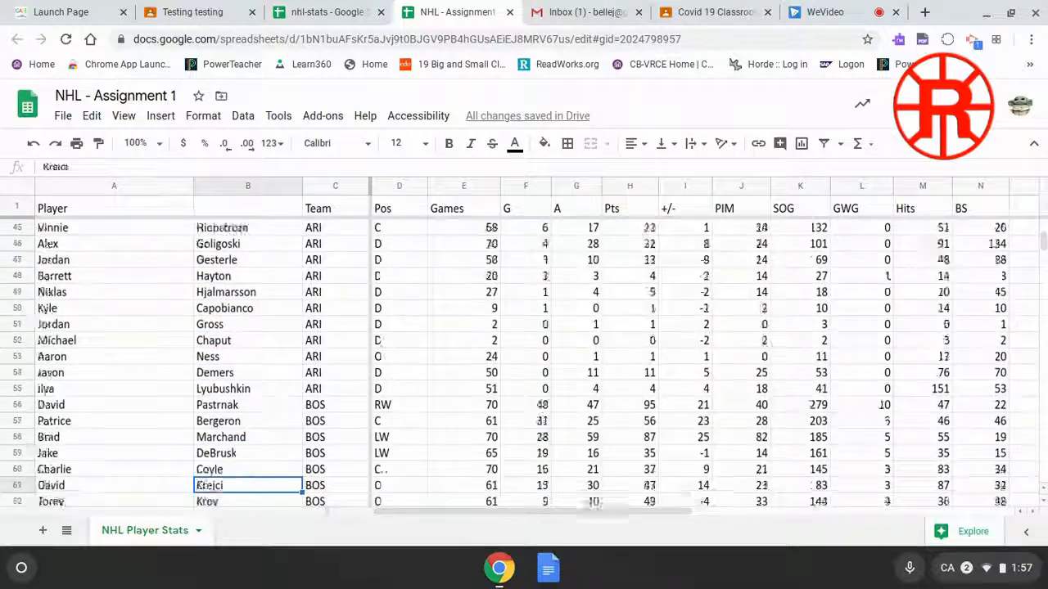
pyautogui.press('Down')
pyautogui.press('Down')
pyautogui.press('Down')
pyautogui.press('Down')
pyautogui.press('Down')
pyautogui.press('Down')
pyautogui.press('Down')
pyautogui.press('Down')
pyautogui.press('Down')
pyautogui.press('Down')
pyautogui.press('Down')
pyautogui.press('Down')
pyautogui.press('Down')
pyautogui.press('Down')
pyautogui.press('Down')
pyautogui.press('Down')
pyautogui.press('Down')
pyautogui.press('Down')
pyautogui.press('Down')
pyautogui.press('Down')
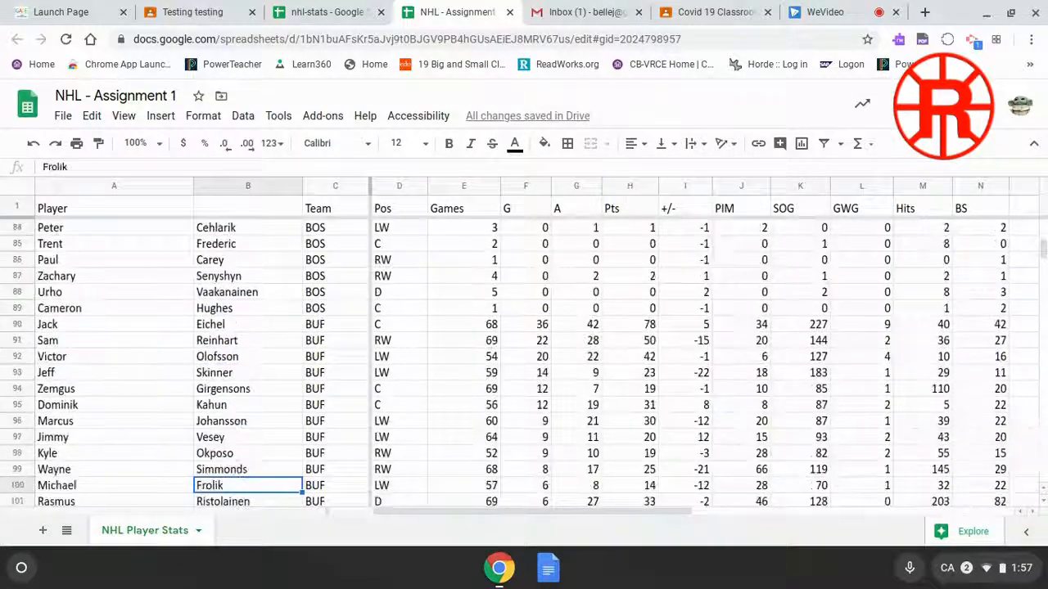
pyautogui.press('Down')
pyautogui.press('Down')
pyautogui.press('Down')
pyautogui.press('Down')
pyautogui.press('Down')
pyautogui.press('Down')
pyautogui.press('Down')
pyautogui.press('Down')
pyautogui.press('Down')
pyautogui.press('Down')
pyautogui.press('Down')
pyautogui.press('Down')
pyautogui.press('Down')
pyautogui.press('Down')
pyautogui.press('Down')
pyautogui.press('Down')
pyautogui.press('Down')
pyautogui.press('Down')
pyautogui.press('Down')
pyautogui.press('Down')
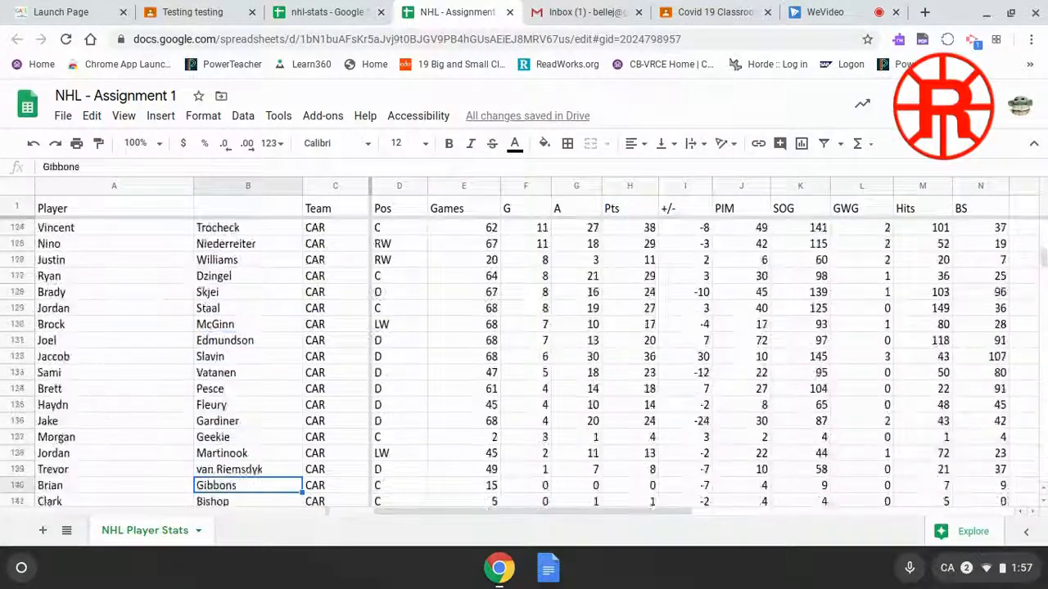
pyautogui.press('Down')
pyautogui.press('Down')
pyautogui.press('Down')
pyautogui.press('Down')
pyautogui.press('Down')
pyautogui.press('Down')
pyautogui.press('Down')
pyautogui.press('Down')
pyautogui.press('Down')
pyautogui.press('Down')
pyautogui.press('Down')
pyautogui.press('Down')
pyautogui.press('Down')
pyautogui.press('Down')
pyautogui.press('Down')
pyautogui.press('Down')
pyautogui.press('Down')
pyautogui.press('Down')
pyautogui.press('Down')
pyautogui.press('Down')
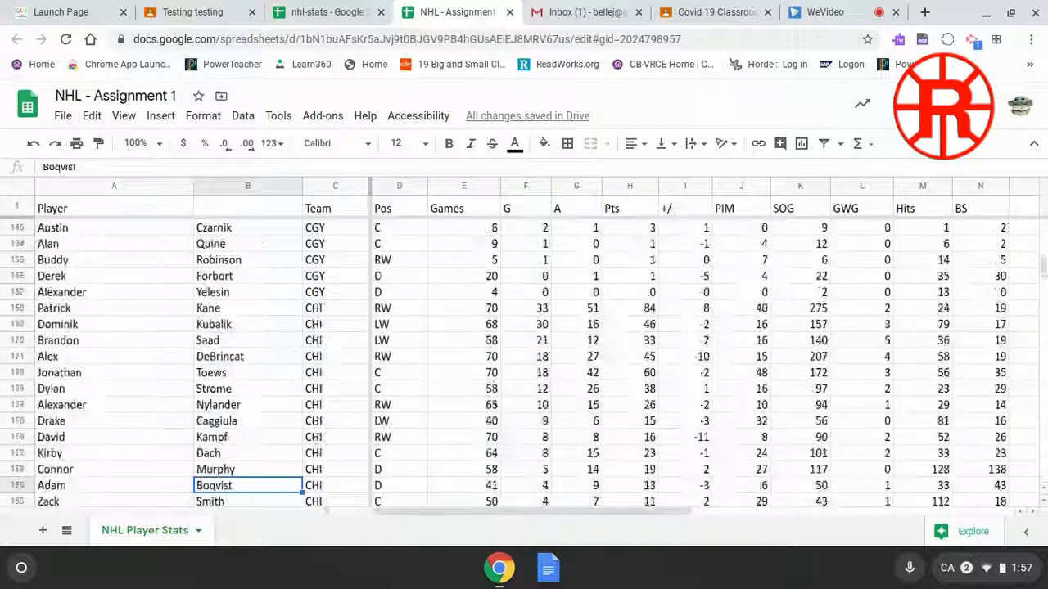
pyautogui.press('Down')
pyautogui.press('Down')
pyautogui.press('Down')
pyautogui.press('Down')
pyautogui.press('Down')
pyautogui.press('Down')
pyautogui.press('Down')
pyautogui.press('Down')
pyautogui.press('Down')
pyautogui.press('Down')
pyautogui.press('Down')
pyautogui.press('Down')
pyautogui.press('Down')
pyautogui.press('Down')
pyautogui.press('Down')
pyautogui.press('Down')
pyautogui.press('Down')
pyautogui.press('Down')
pyautogui.press('Down')
pyautogui.press('Down')
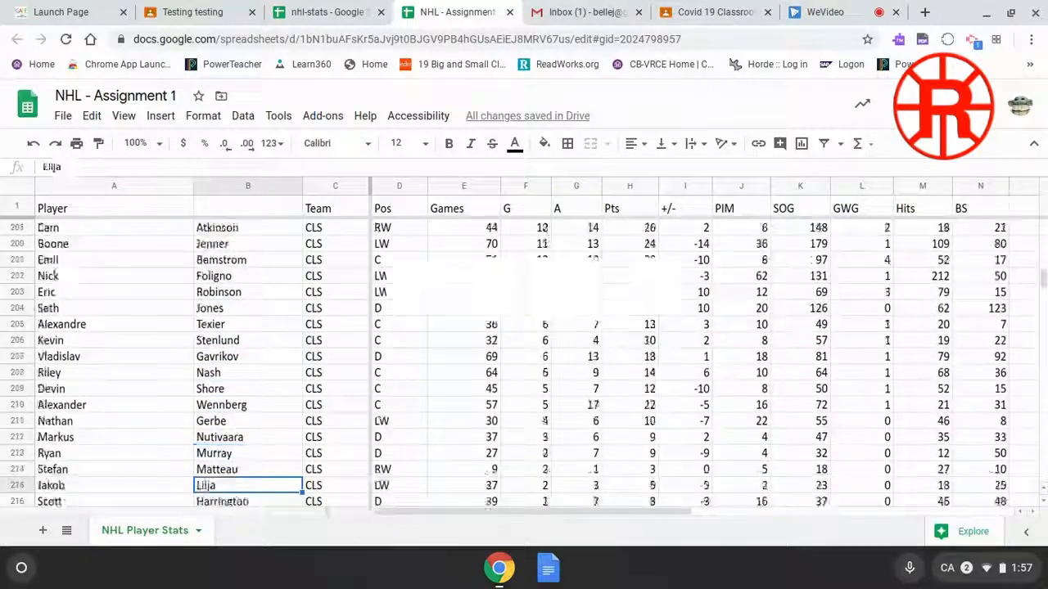
pyautogui.press('Down')
pyautogui.press('Down')
pyautogui.press('Down')
pyautogui.press('Down')
pyautogui.press('Down')
pyautogui.press('Down')
pyautogui.press('Down')
pyautogui.press('Down')
pyautogui.press('Down')
pyautogui.press('Down')
pyautogui.press('Down')
pyautogui.press('Down')
pyautogui.press('Down')
pyautogui.press('Down')
pyautogui.press('Down')
pyautogui.press('Down')
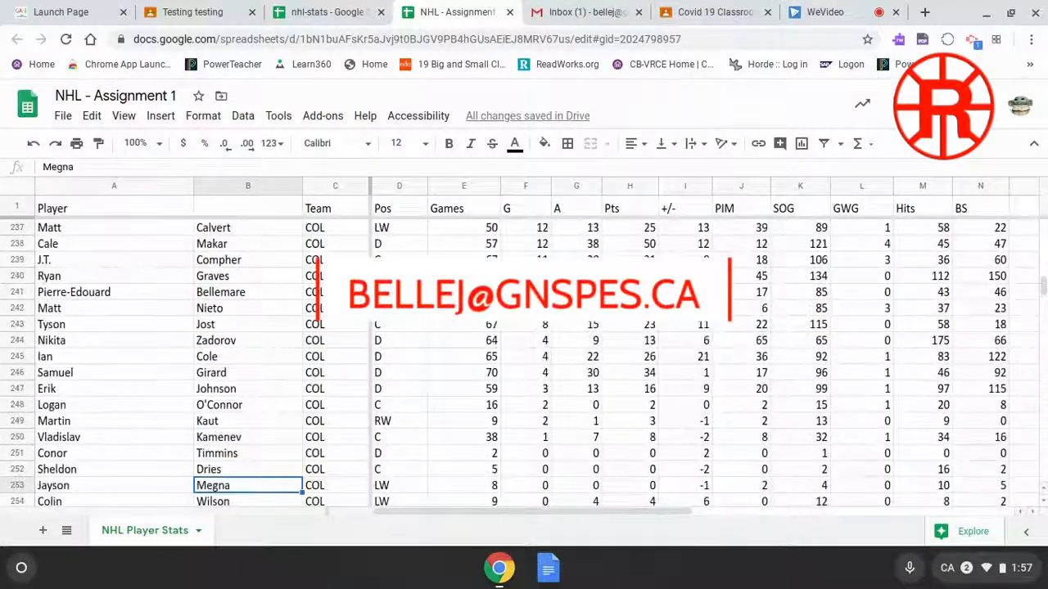